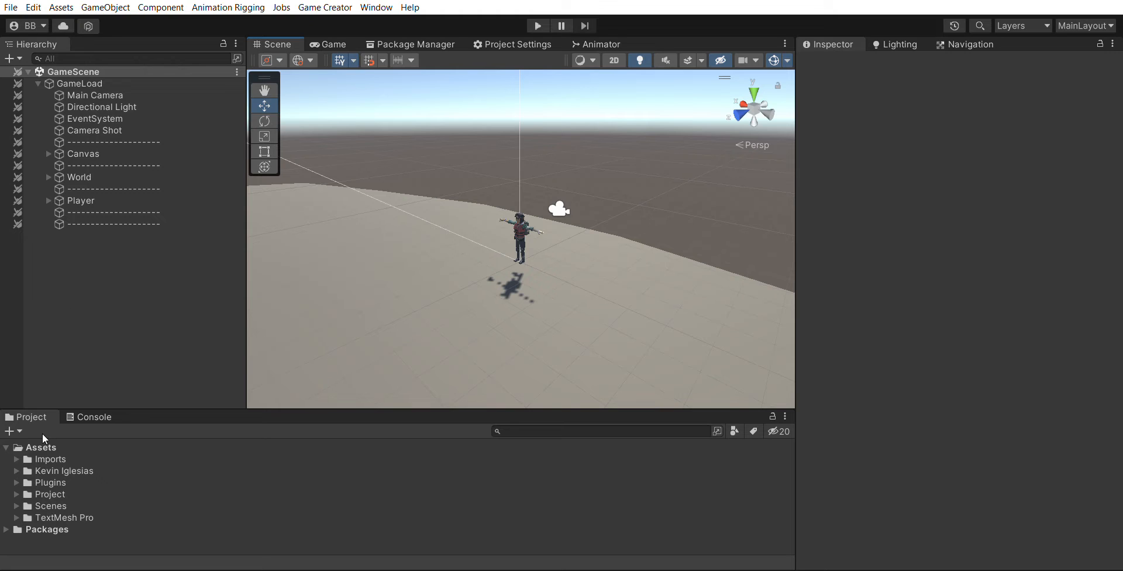
# - Create a new folder named Stats inside the Project folder
pyautogui.click(16, 492)
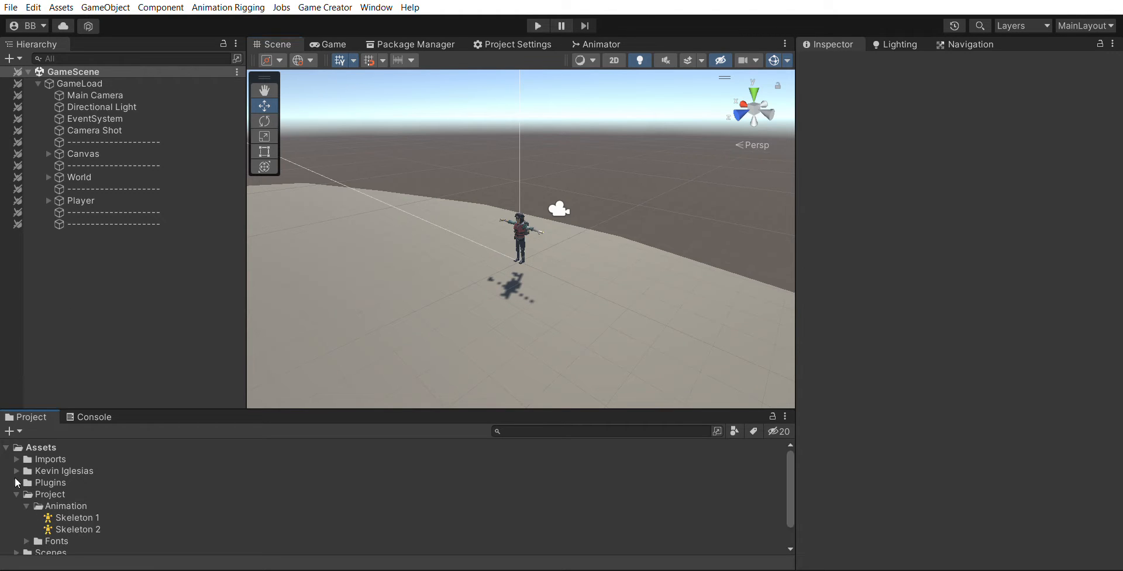
pyautogui.click(26, 505)
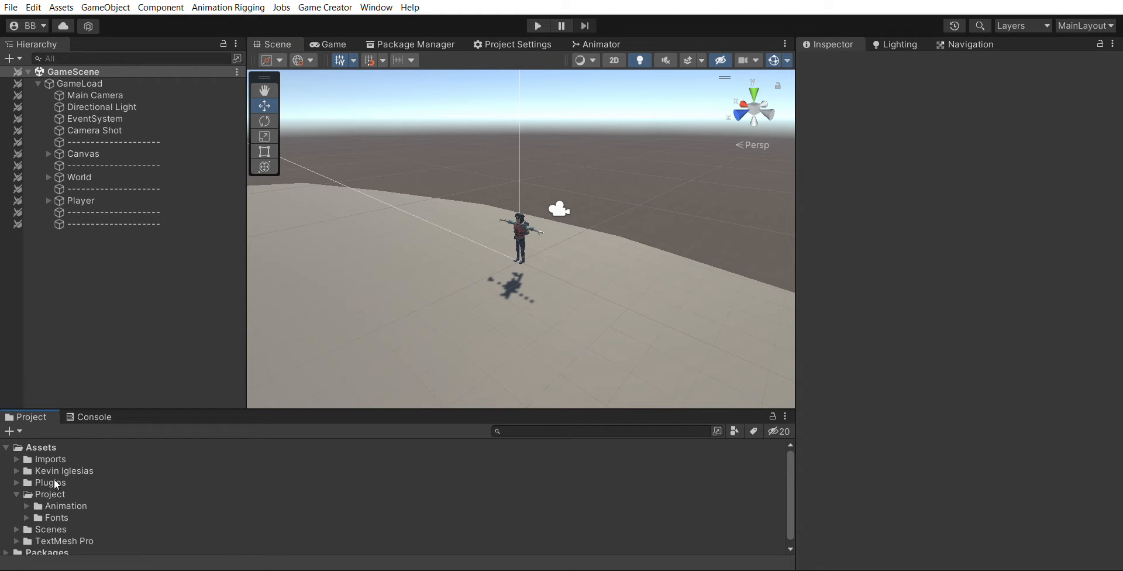
pyautogui.rightClick(54, 491)
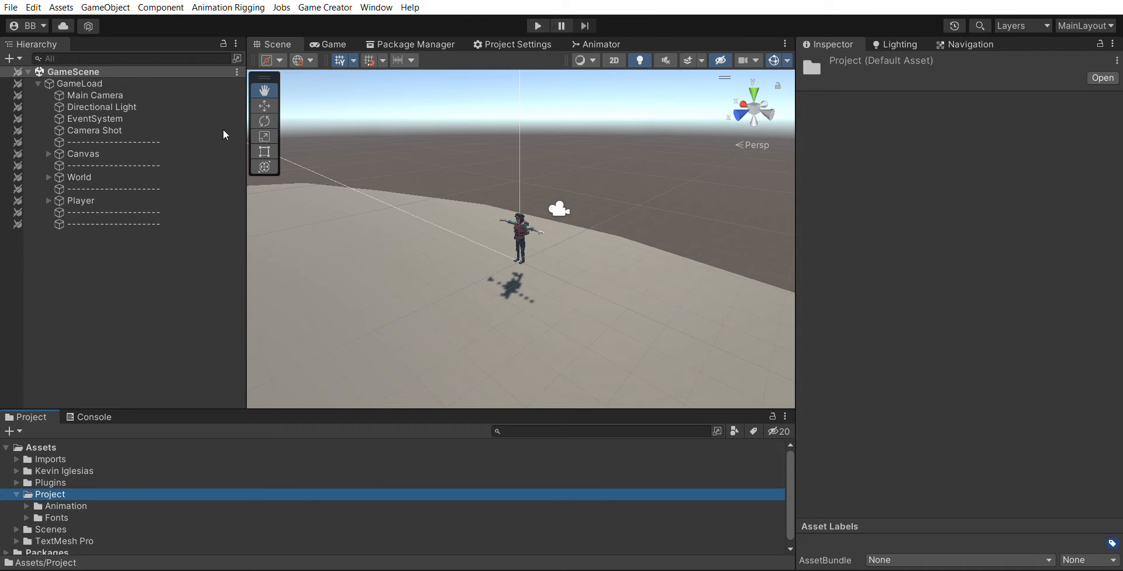
pyautogui.click(386, 4)
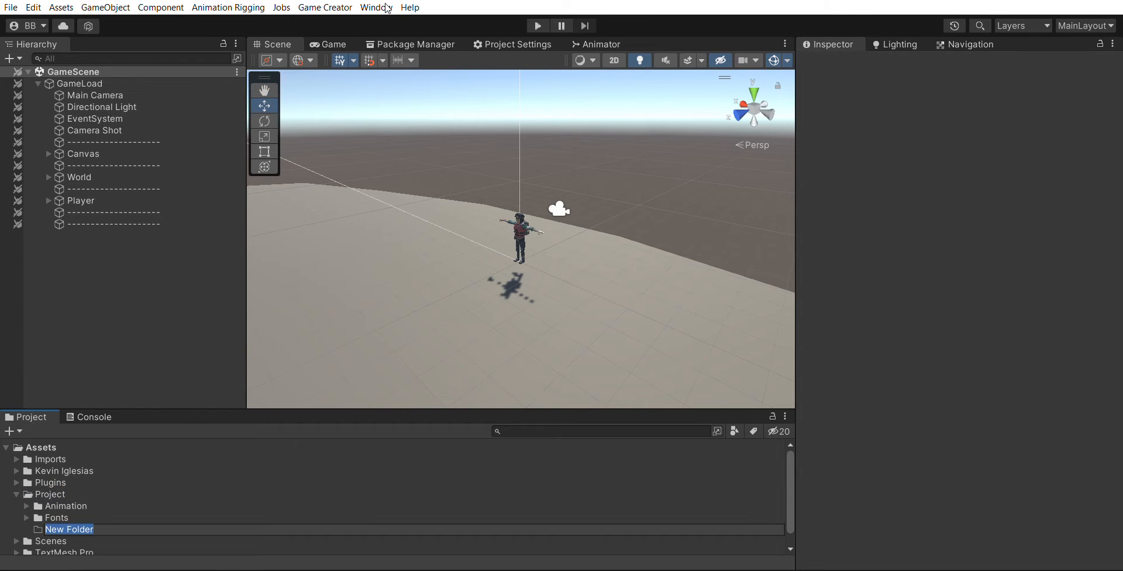
pyautogui.write('Stats')
pyautogui.press('Return')
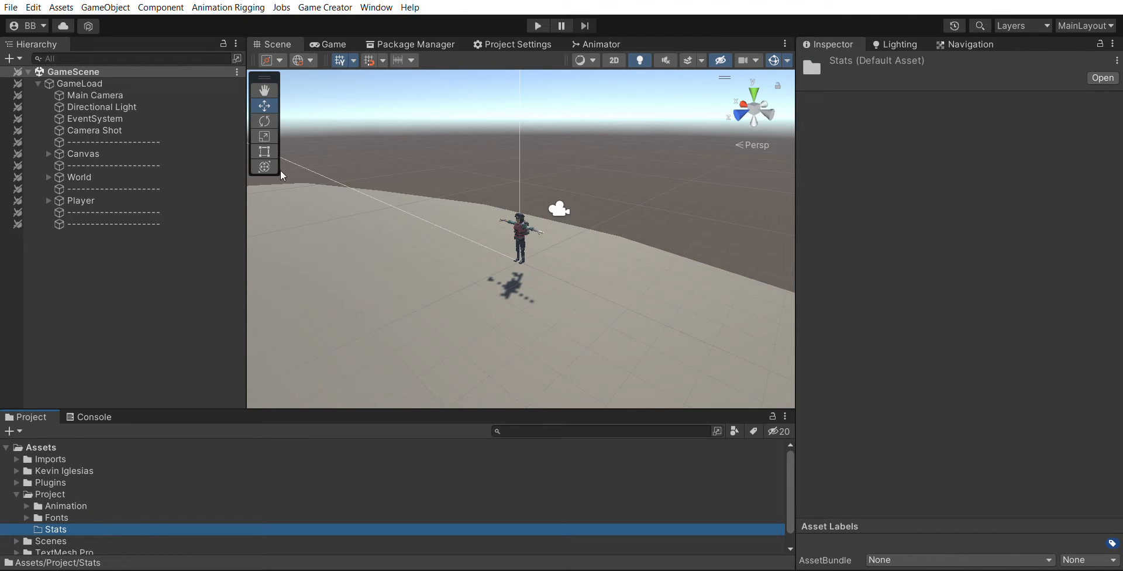
# - Create a subfolder named Player inside the Stats folder
pyautogui.hotkey('ctrl', 'shift', 'n')
pyautogui.write('P')
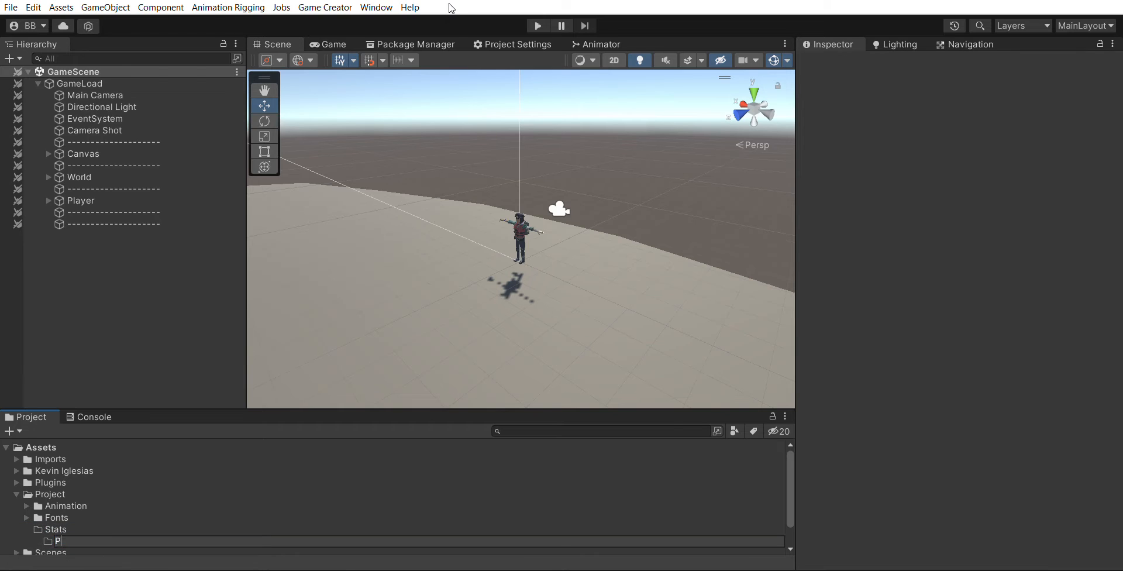
pyautogui.write('layer')
pyautogui.press('Return')
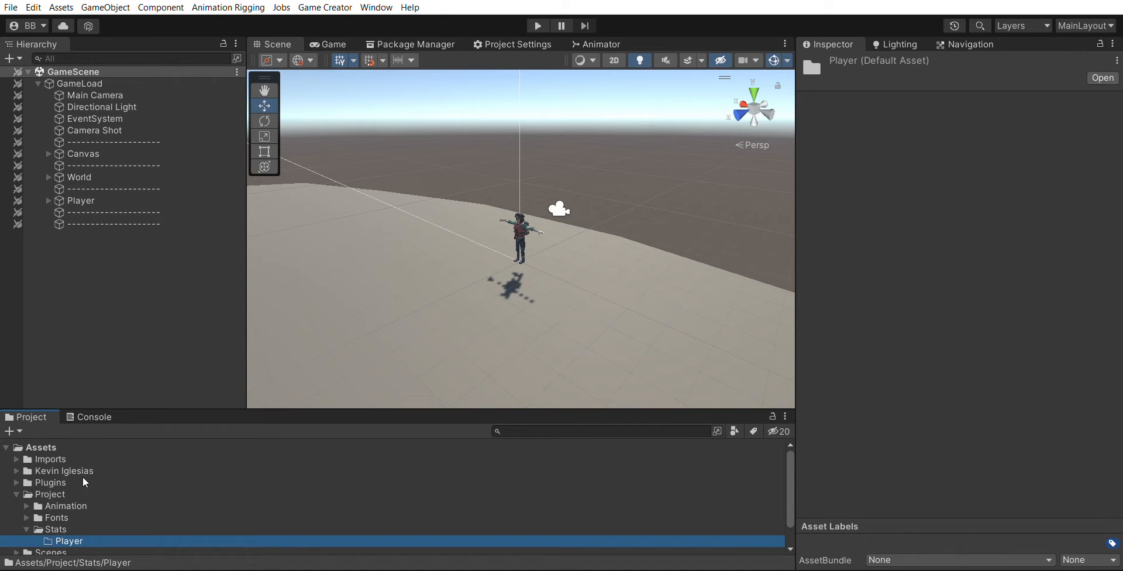
# - Create a subfolder named Class inside the Player folder
pyautogui.scroll(-2, 85, 482)
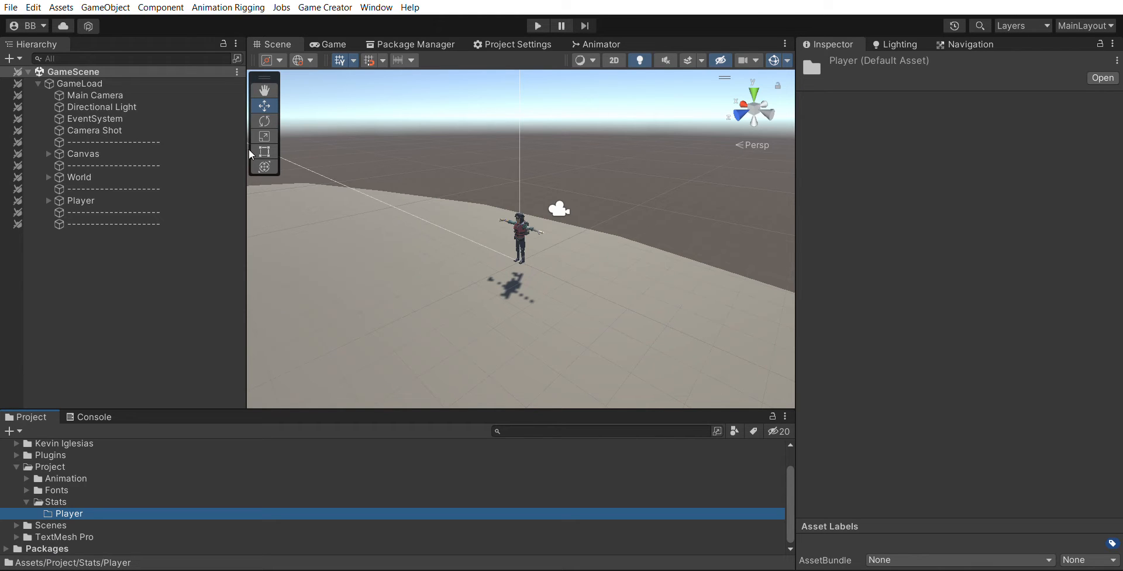
pyautogui.hotkey('ctrl', 'shift', 'n')
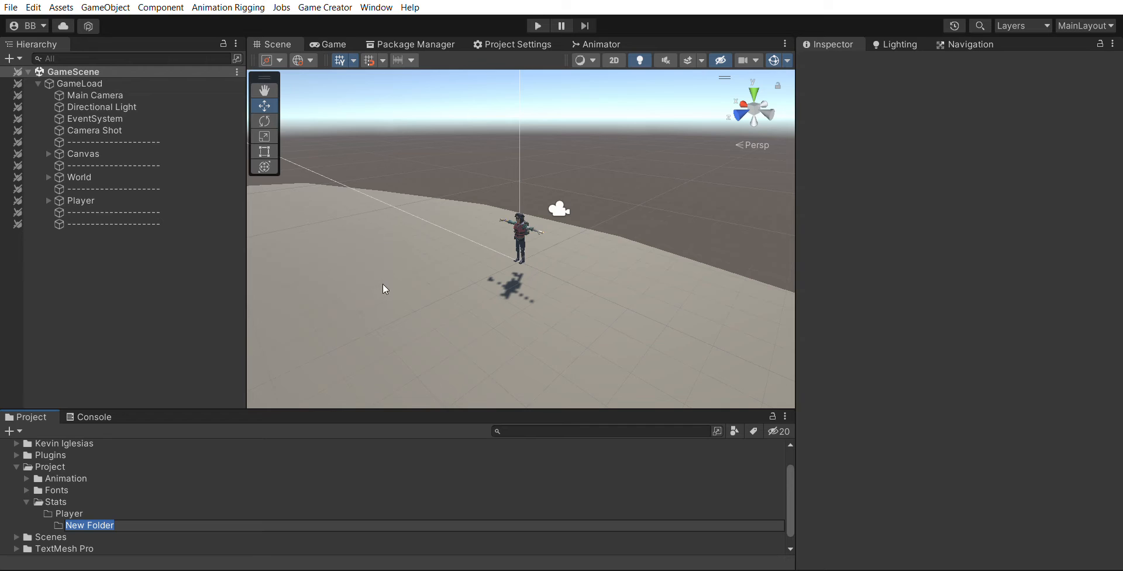
pyautogui.write('Class')
pyautogui.press('Return')
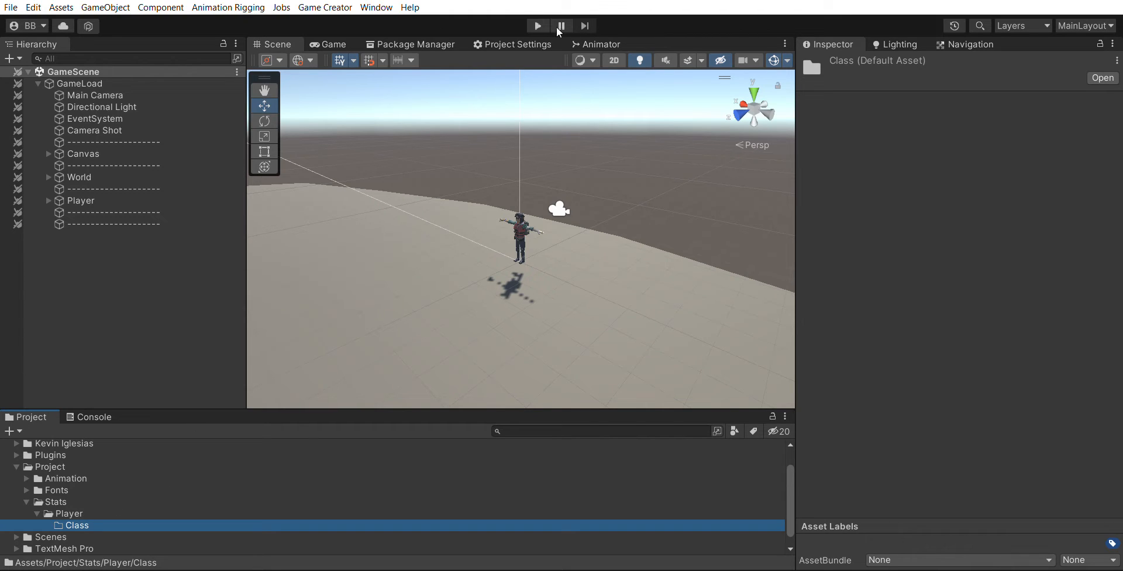
# - Create a Class asset named Player inside the Class folder
pyautogui.click(639, 48)
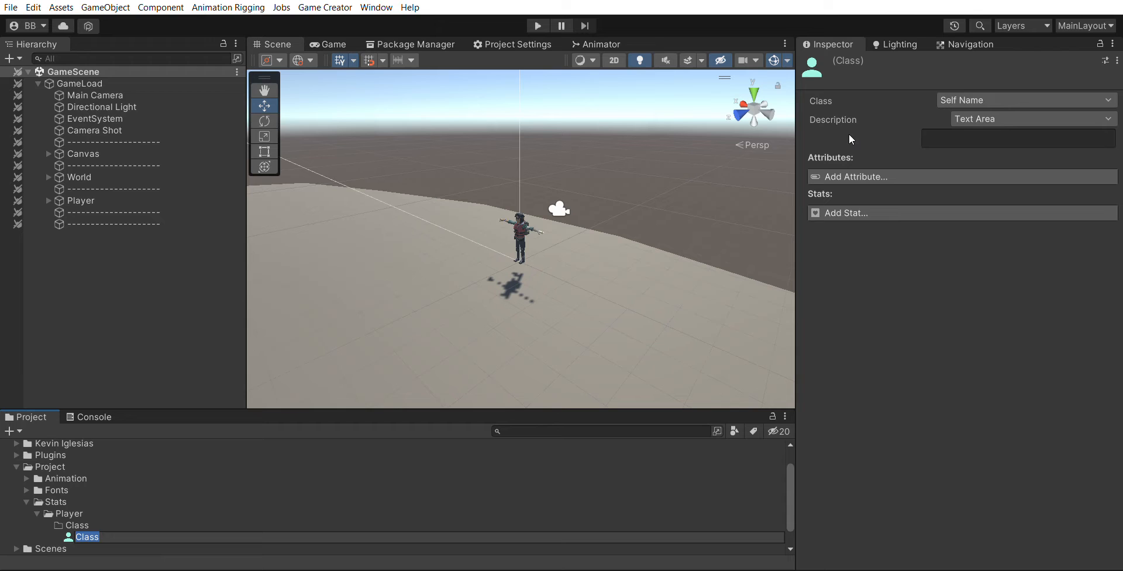
pyautogui.write('Player')
pyautogui.press('Return')
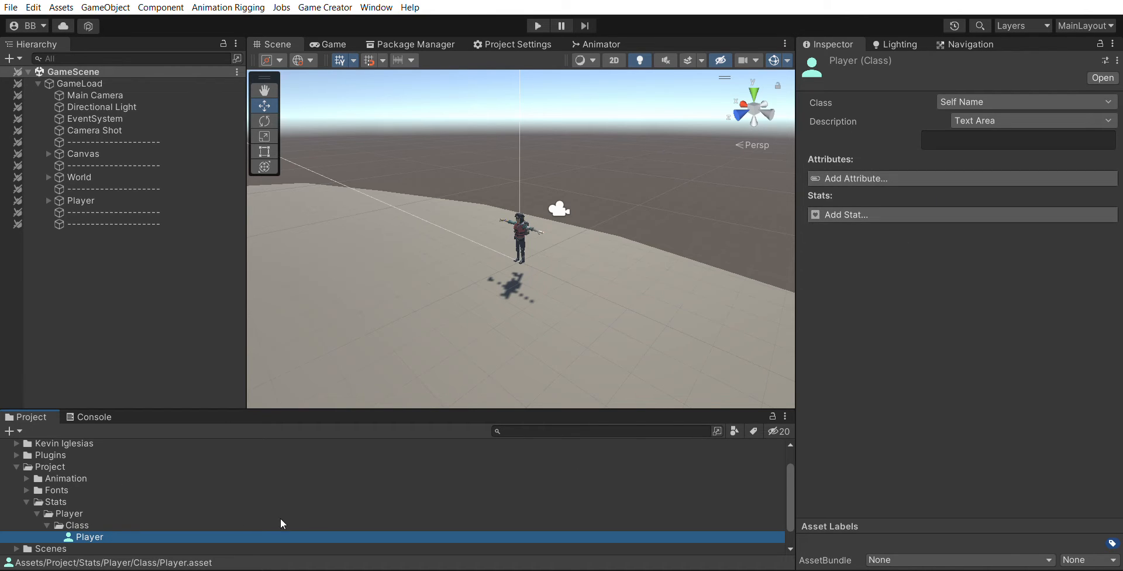
# - Add a Traits component to the Player object and assign the Player class asset to its Class field
pyautogui.click(102, 197)
pyautogui.click(881, 168)
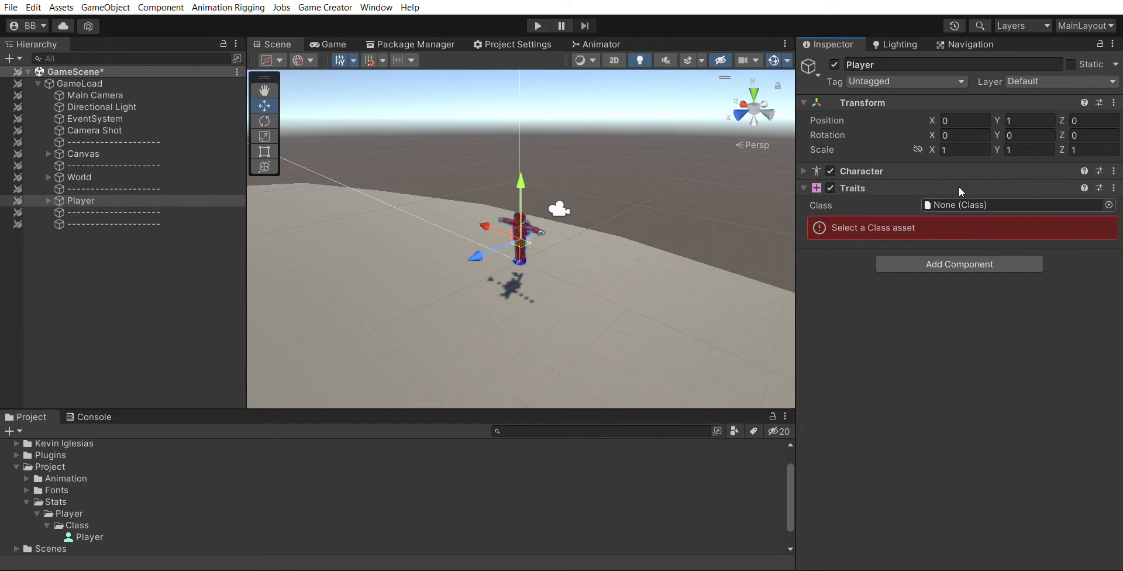
pyautogui.moveTo(87, 537); pyautogui.dragTo(963, 186)
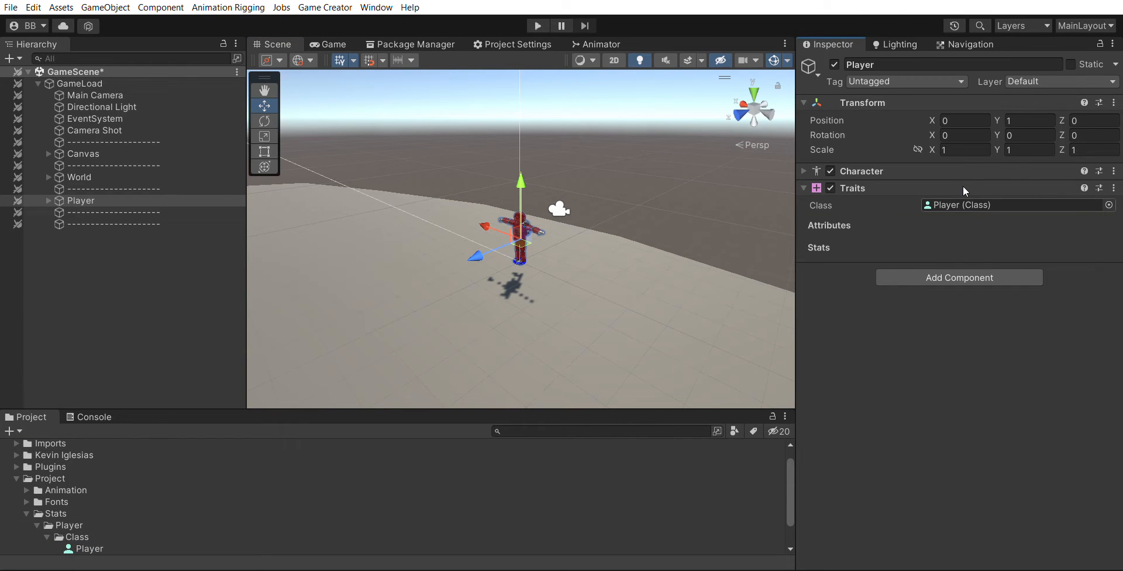
# - Create a subfolder named Stats inside the Player folder
pyautogui.click(122, 295)
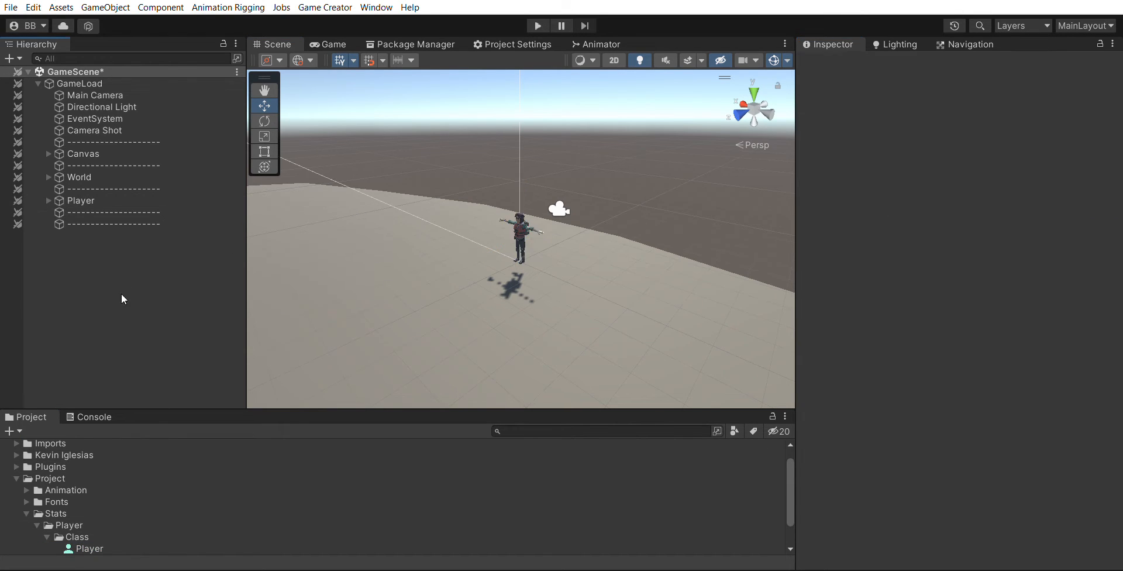
pyautogui.click(45, 521)
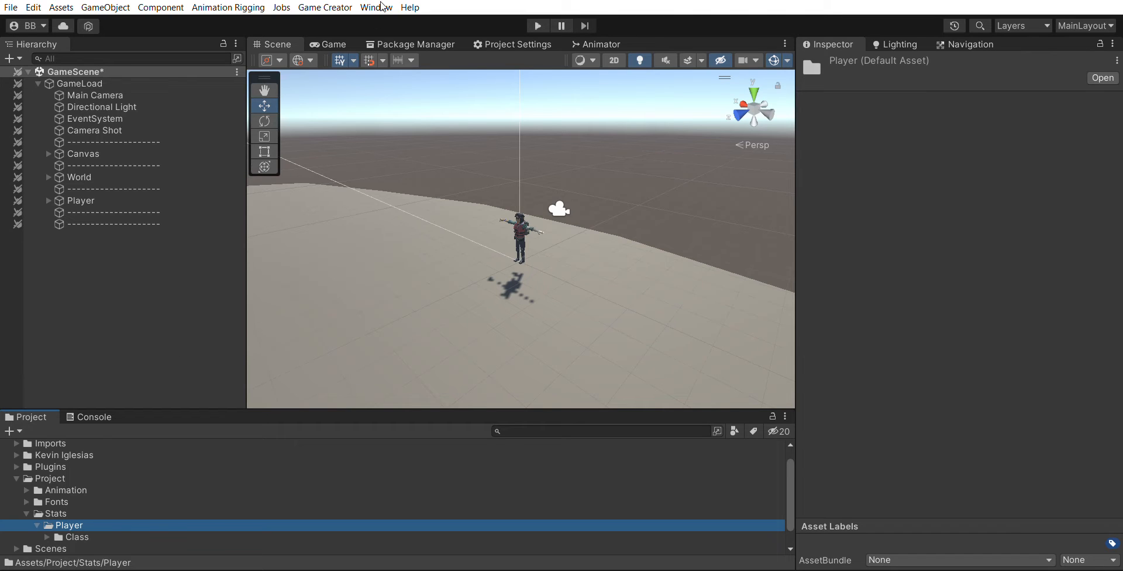
pyautogui.hotkey('ctrl', 'shift', 'n')
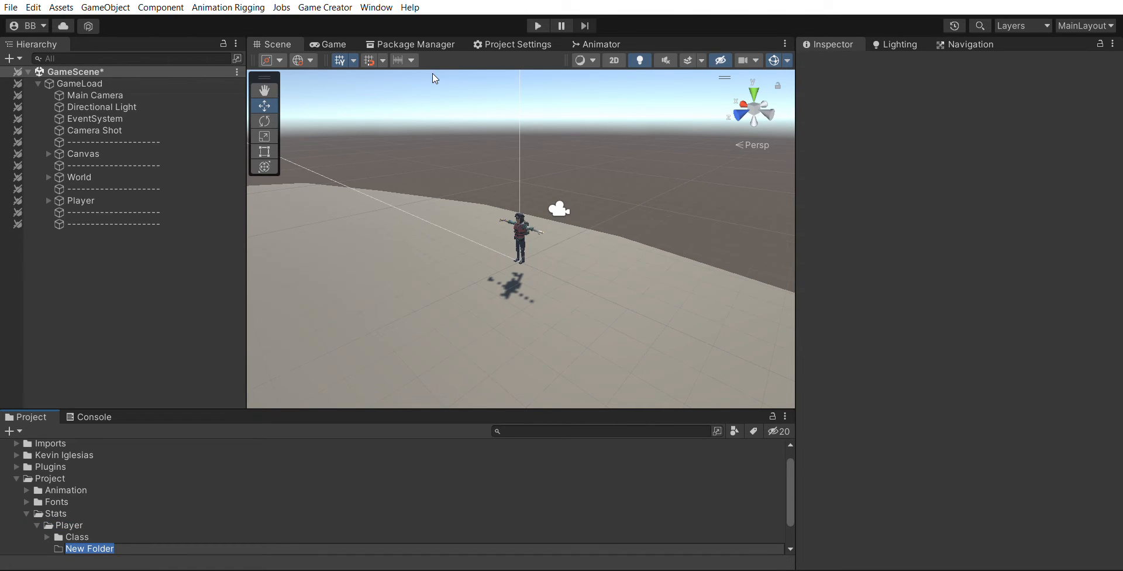
pyautogui.write('Stats')
pyautogui.press('Return')
# - Create a Stat asset named MaxHealth inside the Player's Stats folder
pyautogui.scroll(-2, 87, 515)
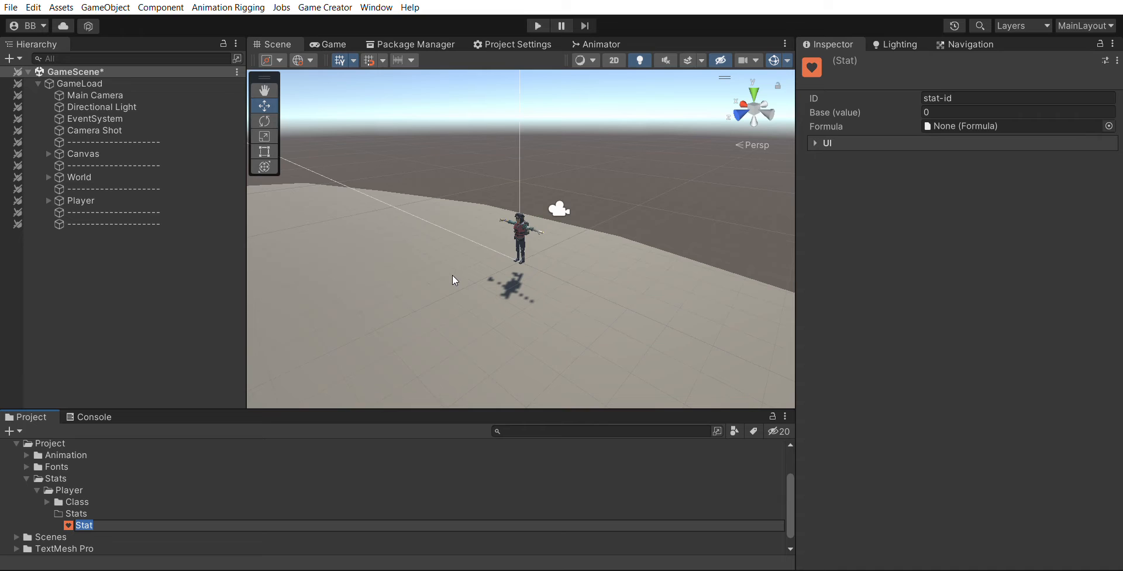
pyautogui.write('MaxHealth')
pyautogui.press('Return')
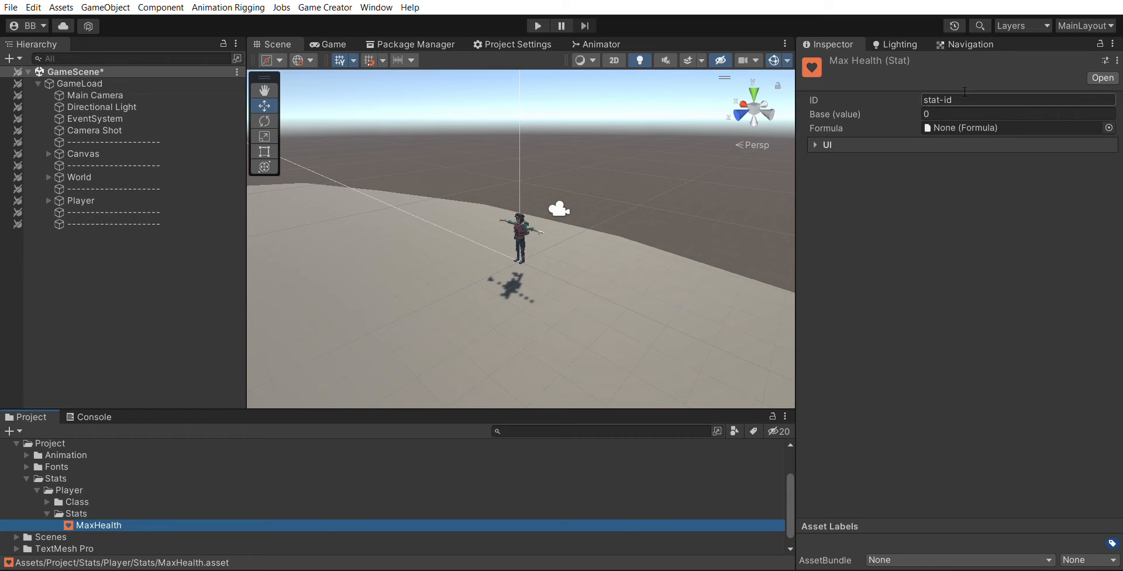
# - Set the MaxHealth stat's ID to MaxHealth and its base value to 100
pyautogui.click(889, 95)
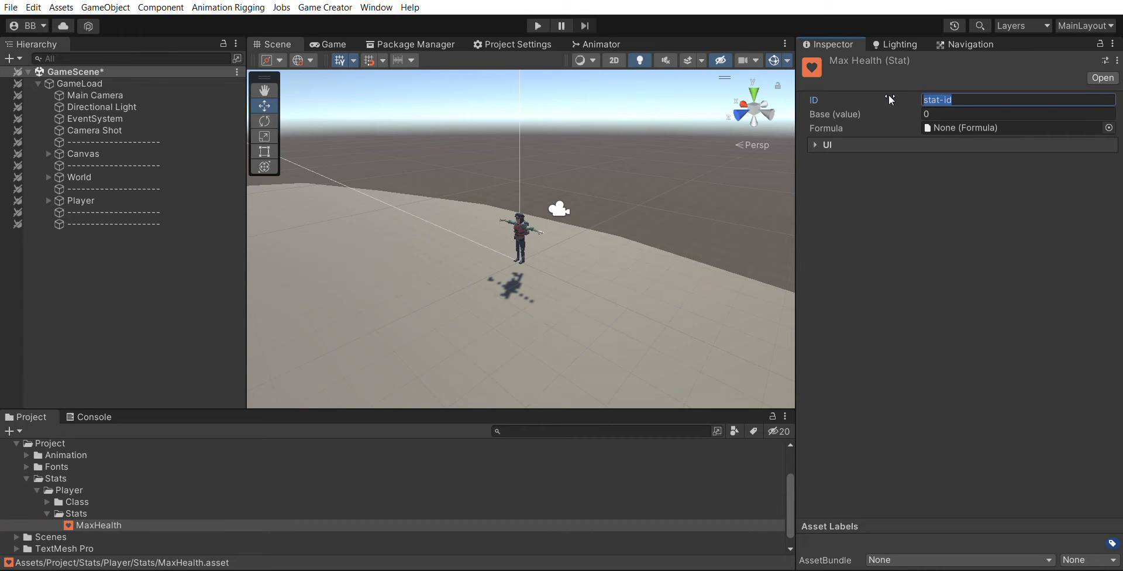
pyautogui.write('MaxHealth')
pyautogui.press('Tab')
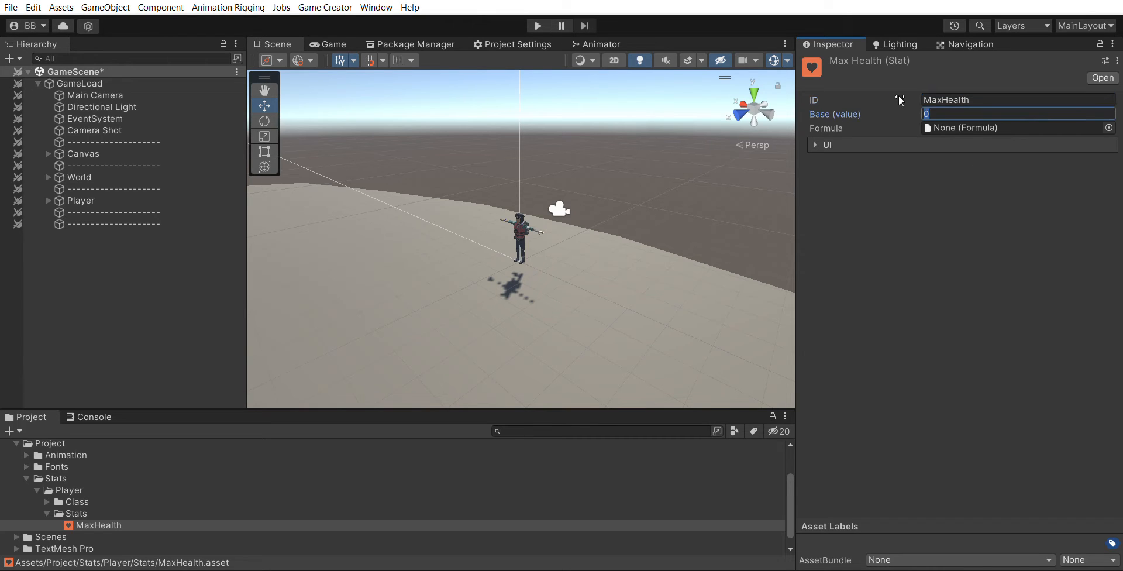
pyautogui.write('100')
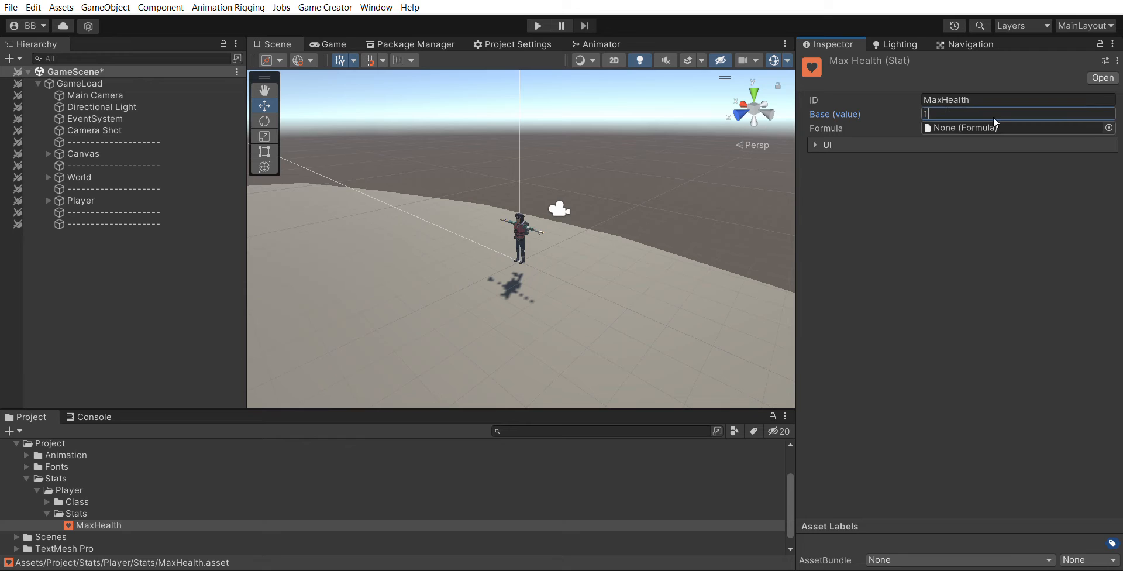
pyautogui.click(158, 314)
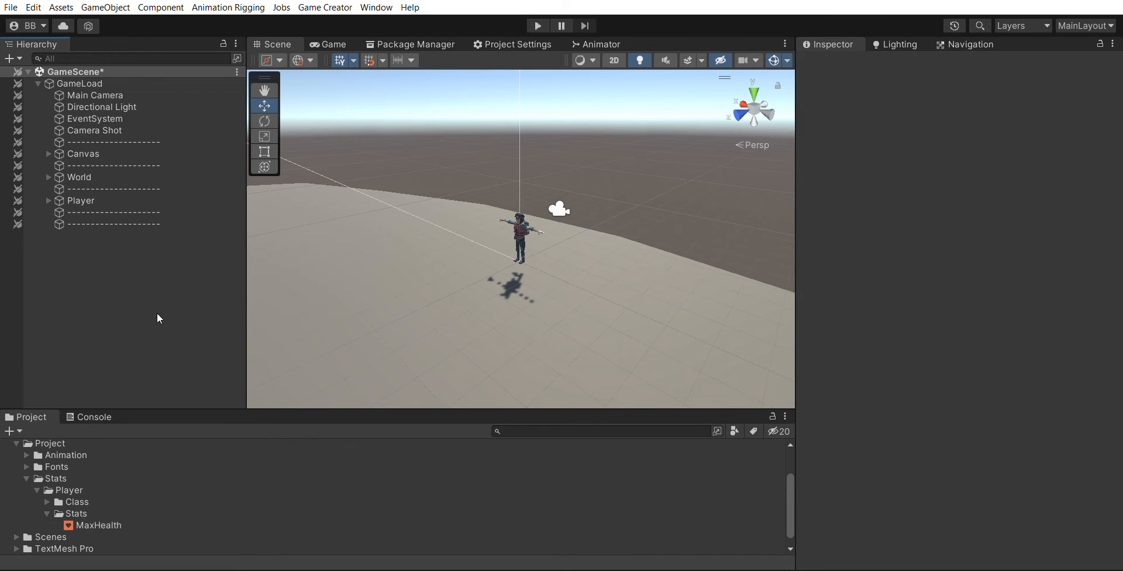
# - Create an Attribute asset named Health in the Player's Stats folder
pyautogui.click(98, 525)
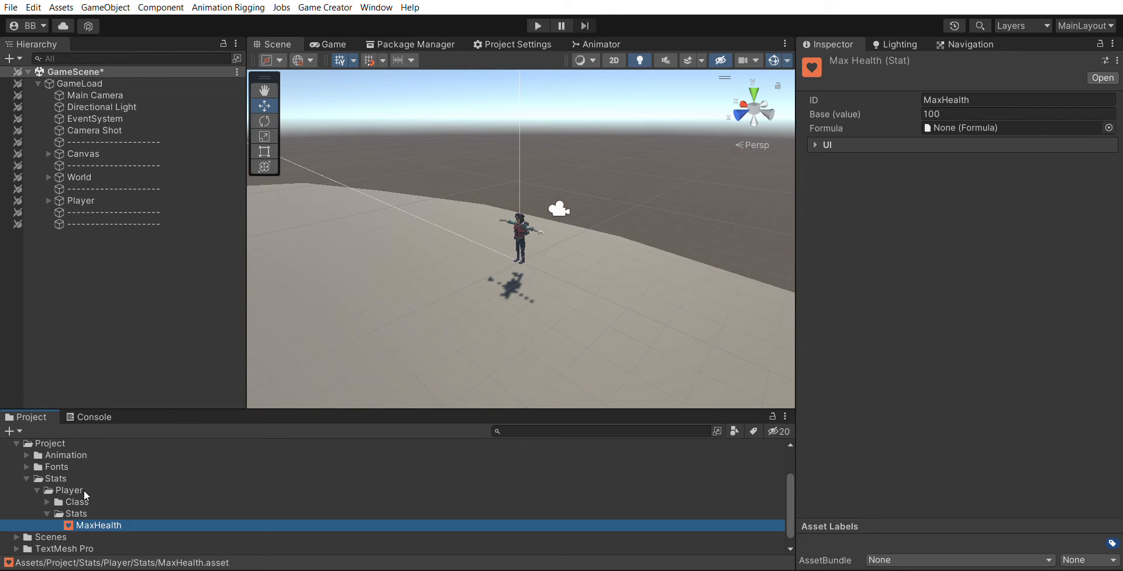
pyautogui.press('Up')
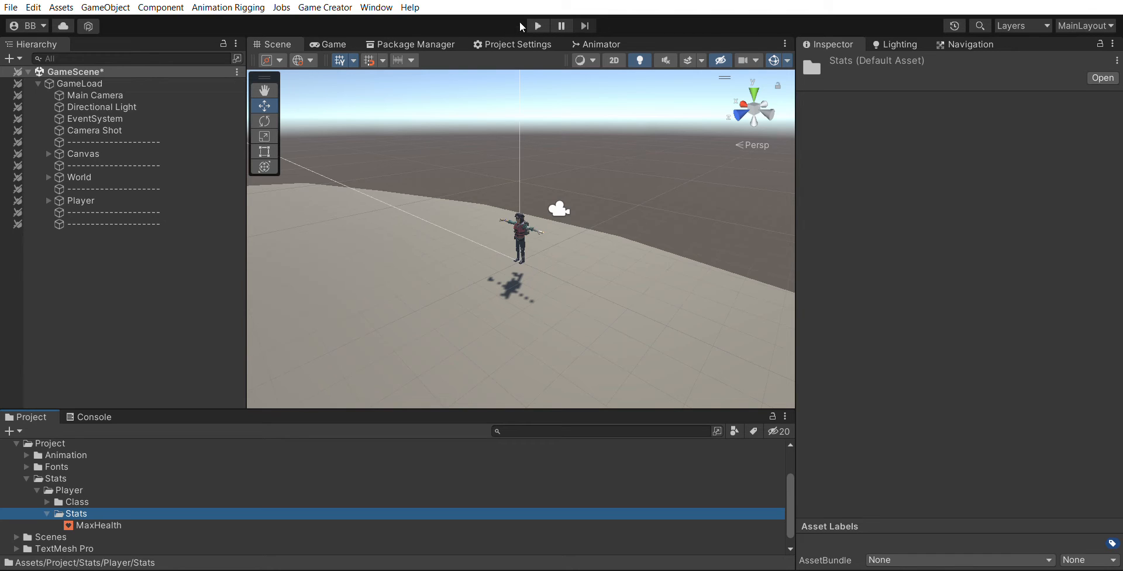
pyautogui.click(621, 27)
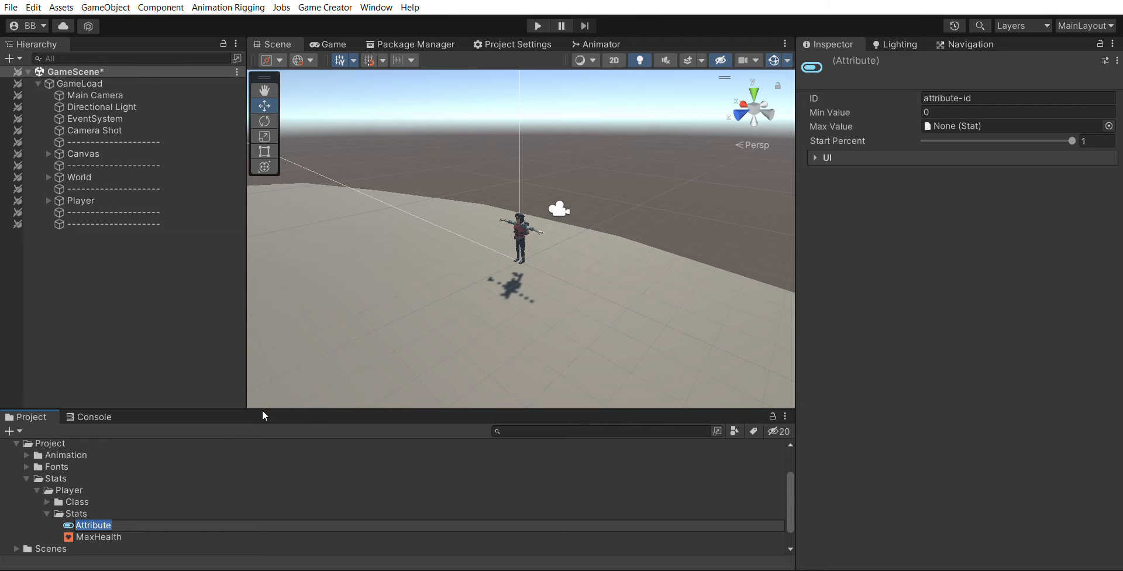
pyautogui.write('Health')
pyautogui.press('Return')
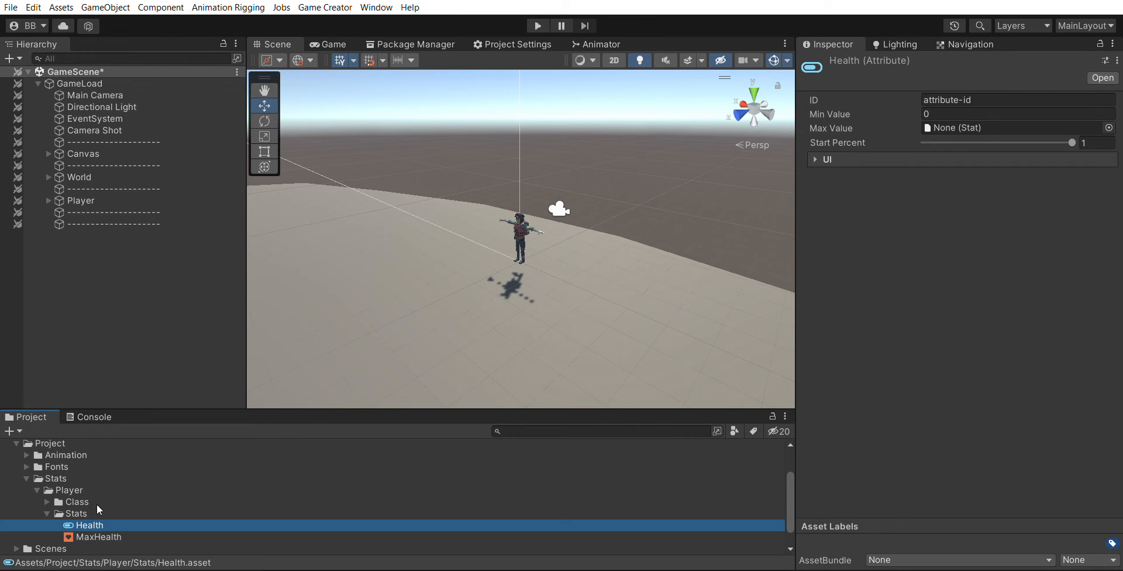
# - Set the Health attribute's ID to Health and assign the MaxHealth stat as its Max Value
pyautogui.click(947, 99)
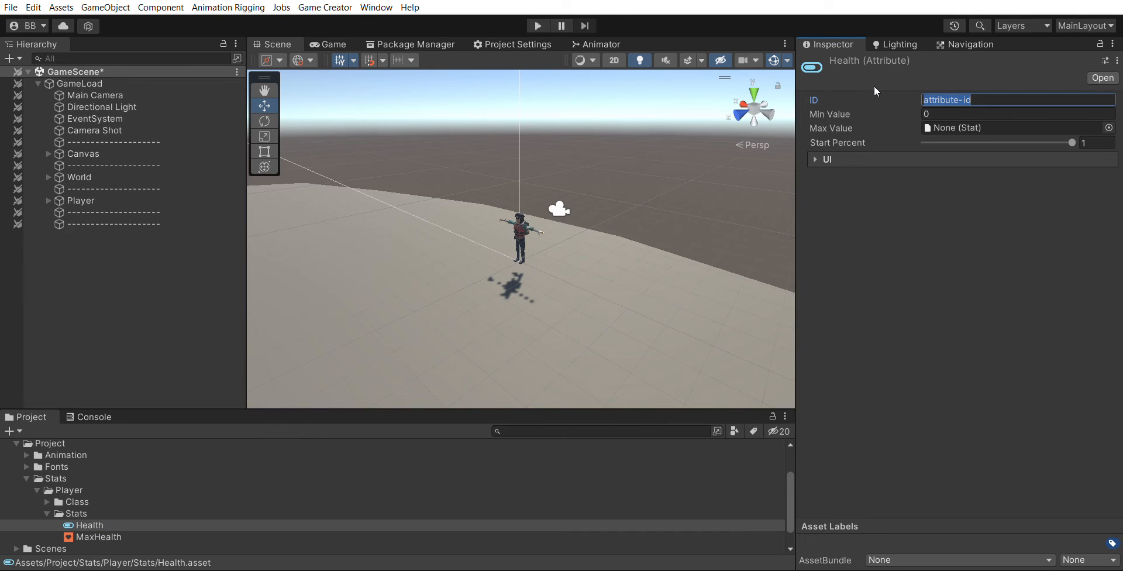
pyautogui.write('Health')
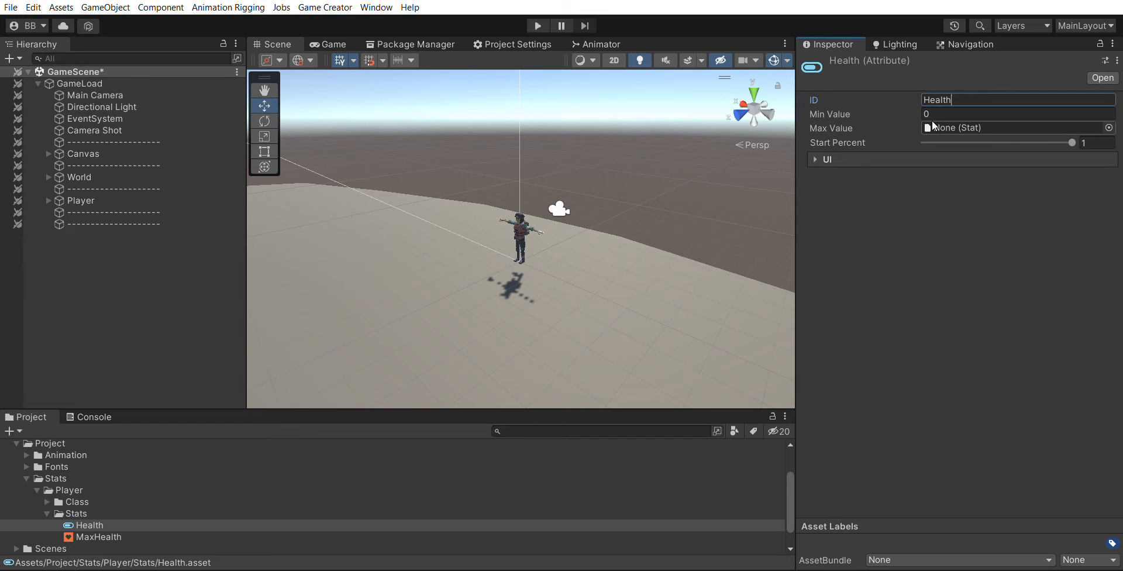
pyautogui.moveTo(112, 535)
pyautogui.mouseDown()
pyautogui.moveTo(114, 524)
pyautogui.moveTo(1001, 177)
pyautogui.moveTo(991, 115)
pyautogui.mouseUp()
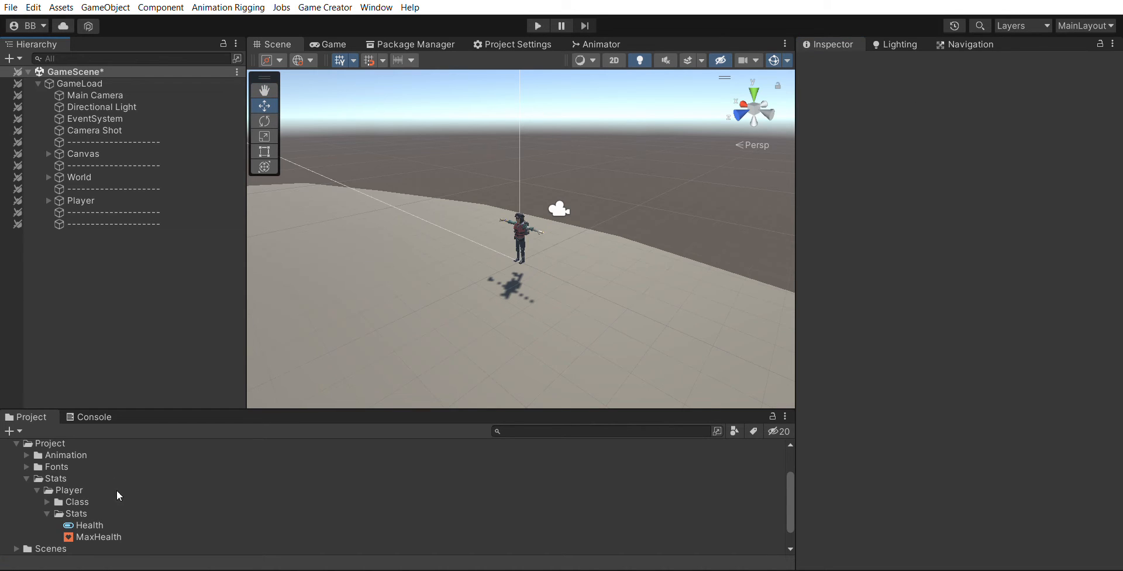
# - Add an attribute entry and a stat entry to the Player class, assigning the Health attribute to the attribute entry
pyautogui.click(100, 521)
pyautogui.click(98, 533)
pyautogui.click(97, 524)
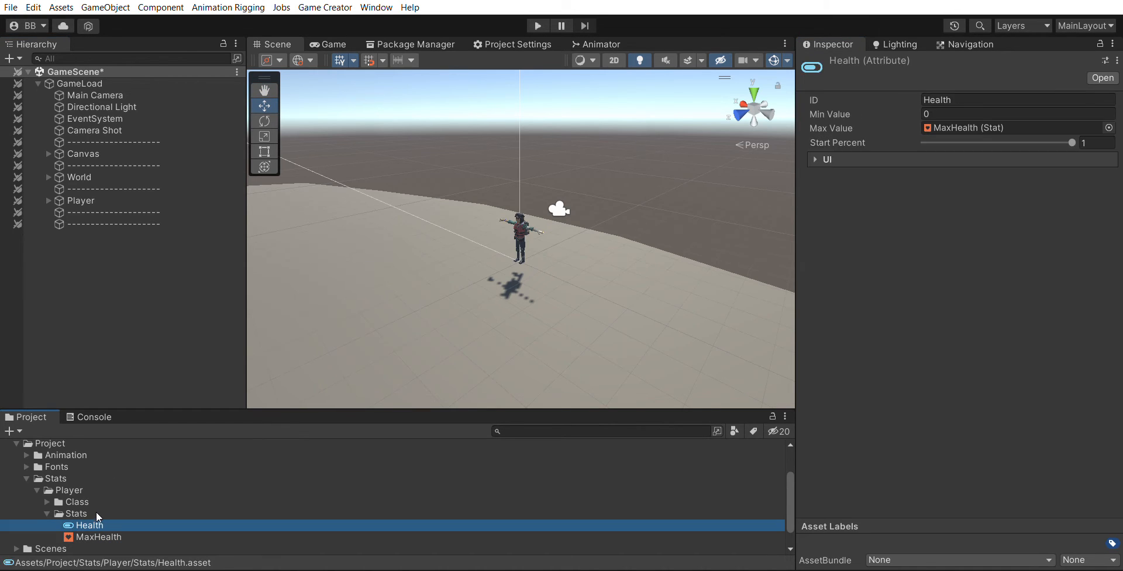
pyautogui.click(98, 533)
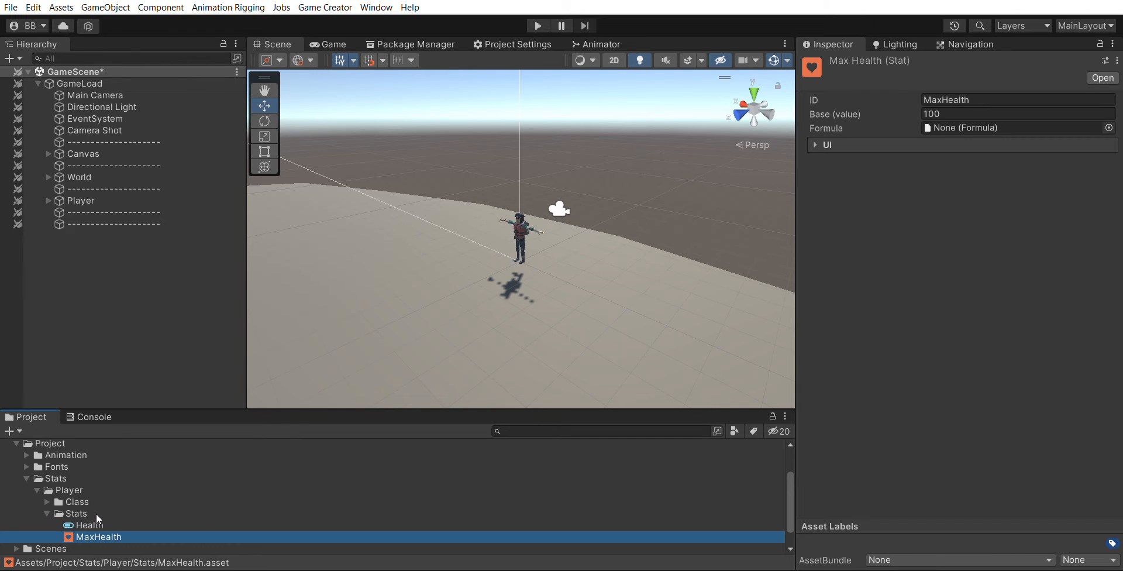
pyautogui.click(48, 501)
pyautogui.click(90, 511)
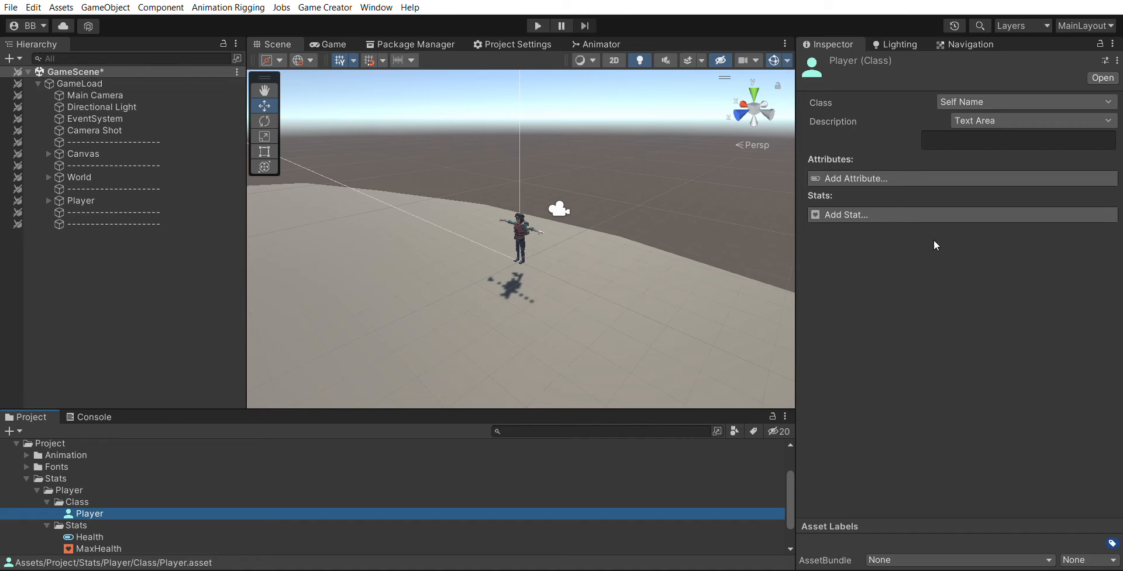
pyautogui.click(897, 214)
pyautogui.click(854, 178)
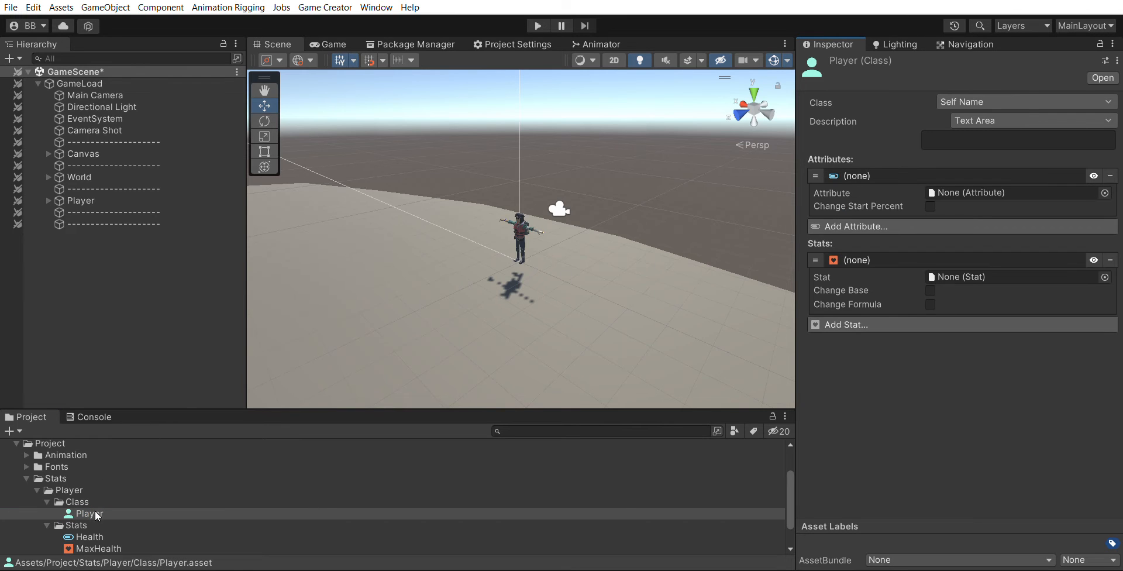
pyautogui.moveTo(88, 536)
pyautogui.mouseDown()
pyautogui.moveTo(458, 375)
pyautogui.moveTo(866, 175)
pyautogui.moveTo(972, 191)
pyautogui.mouseUp()
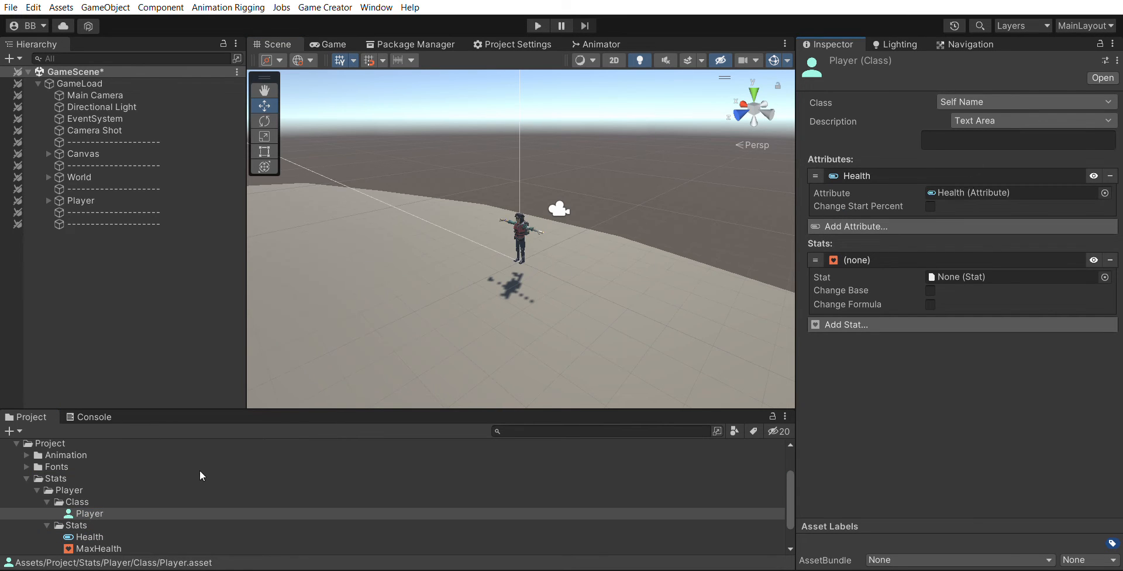
# - Assign the MaxHealth stat asset to the Player class's empty stat entry
pyautogui.moveTo(109, 548)
pyautogui.mouseDown()
pyautogui.moveTo(872, 280)
pyautogui.moveTo(972, 264)
pyautogui.mouseUp()
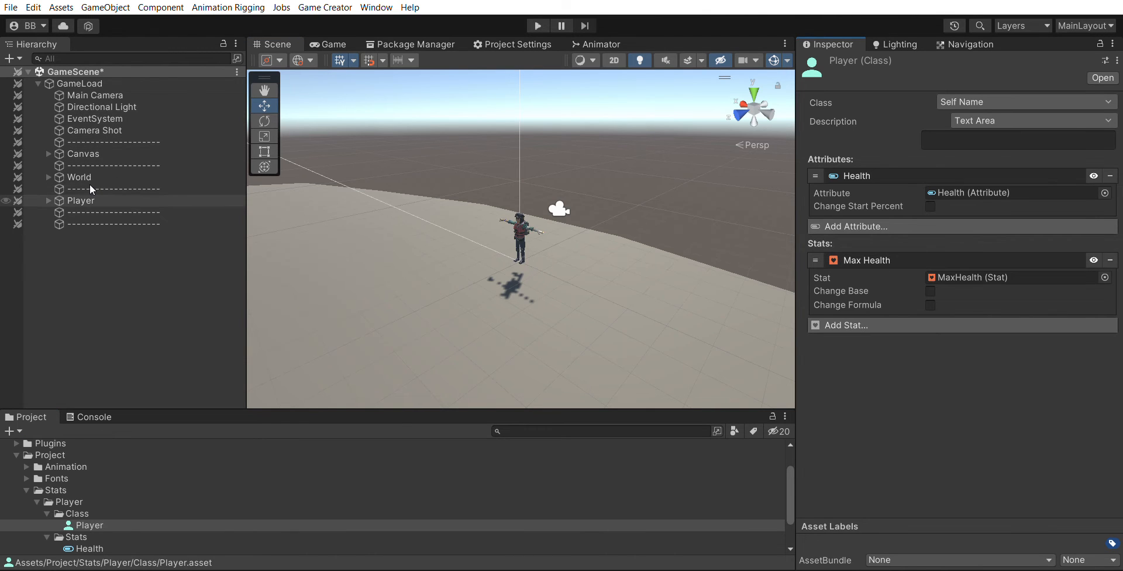
# - Enable Change Start Percent for the Health attribute in the Player object's Traits component
pyautogui.click(87, 200)
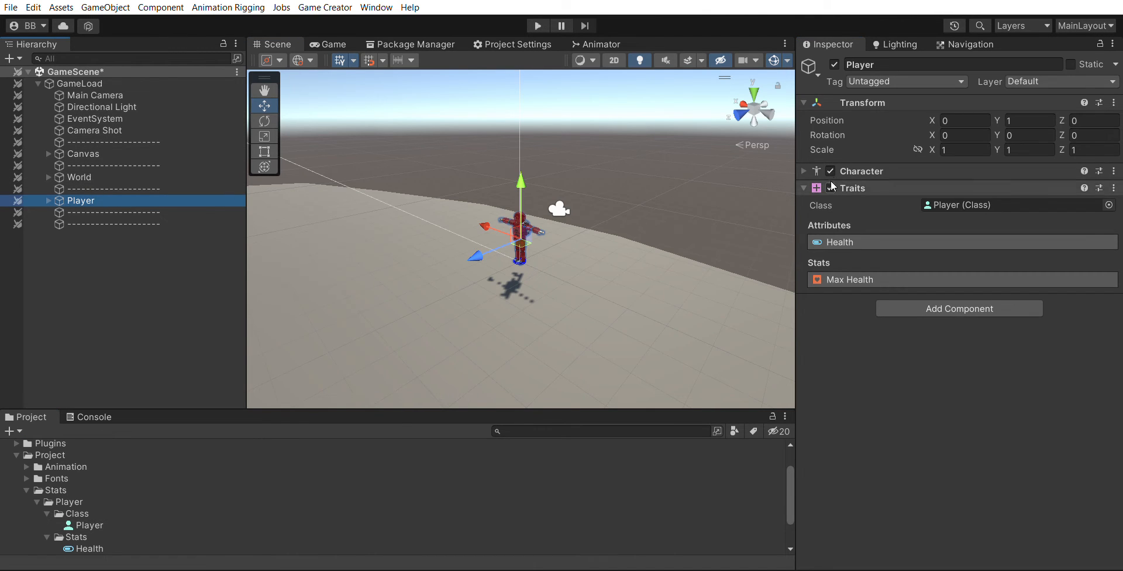
pyautogui.click(890, 232)
pyautogui.click(889, 241)
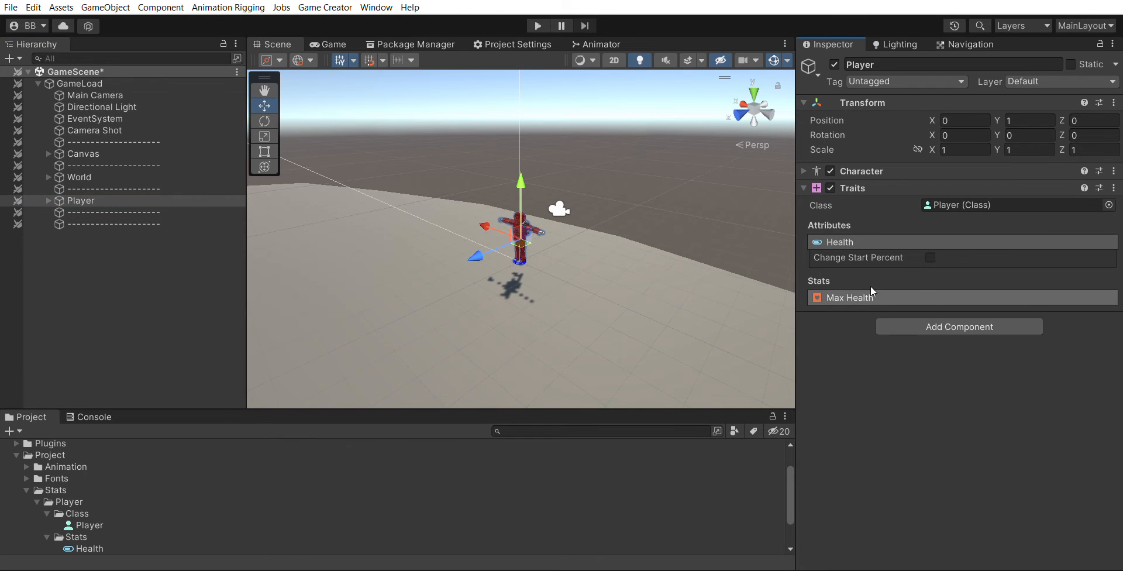
pyautogui.click(870, 295)
pyautogui.click(929, 257)
pyautogui.click(919, 292)
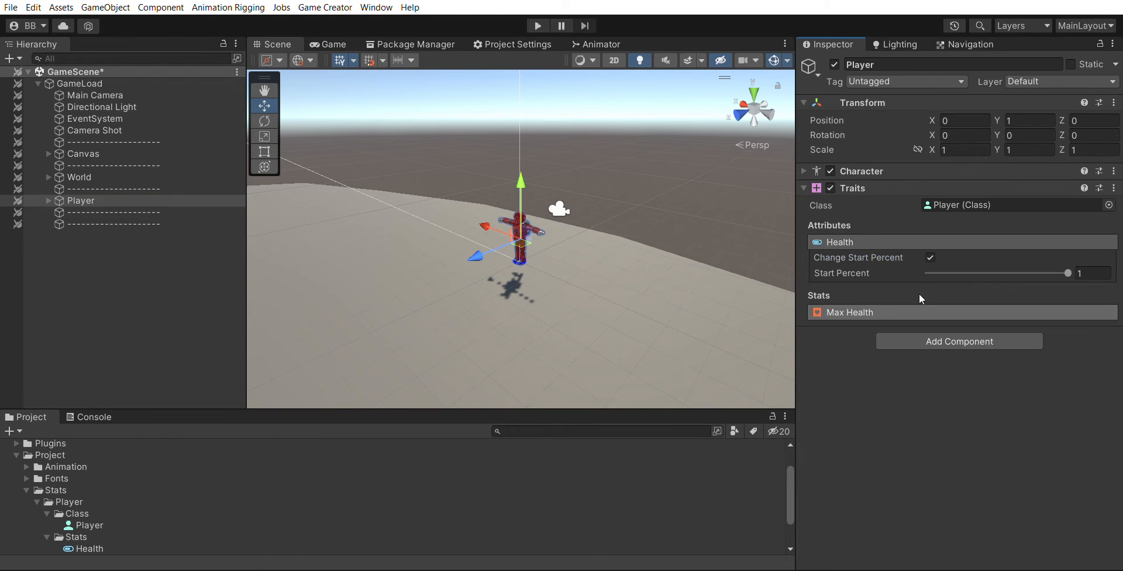
pyautogui.click(906, 292)
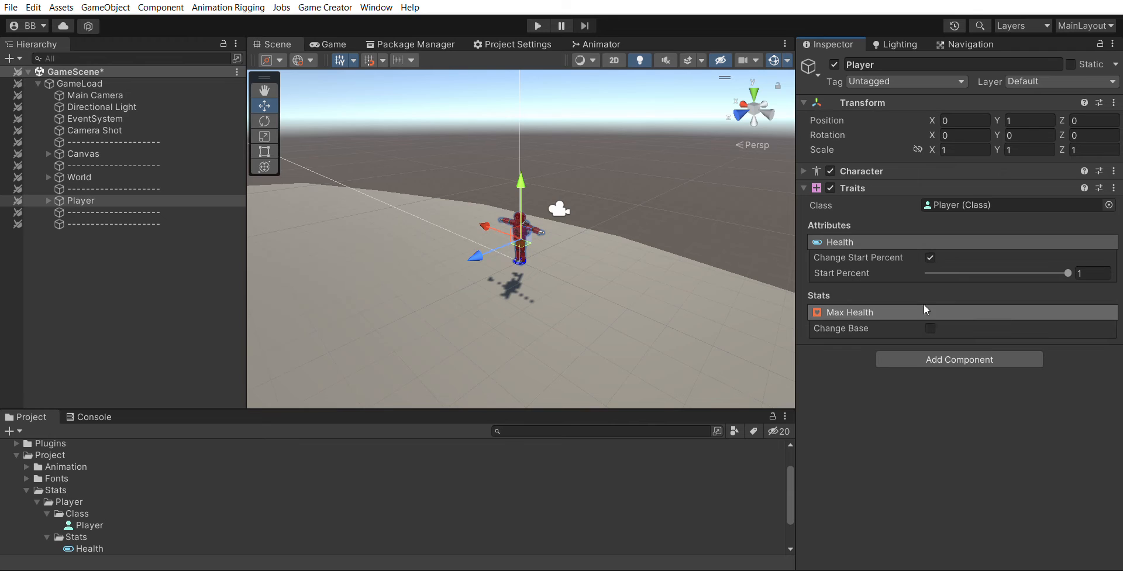
pyautogui.click(930, 326)
pyautogui.click(929, 326)
pyautogui.click(928, 305)
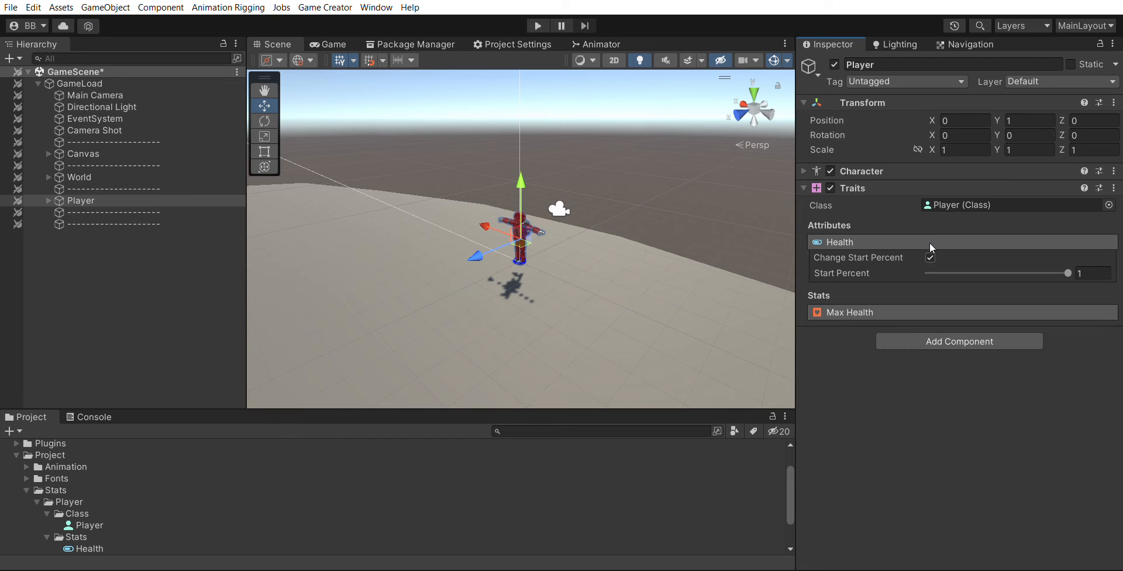
pyautogui.click(929, 242)
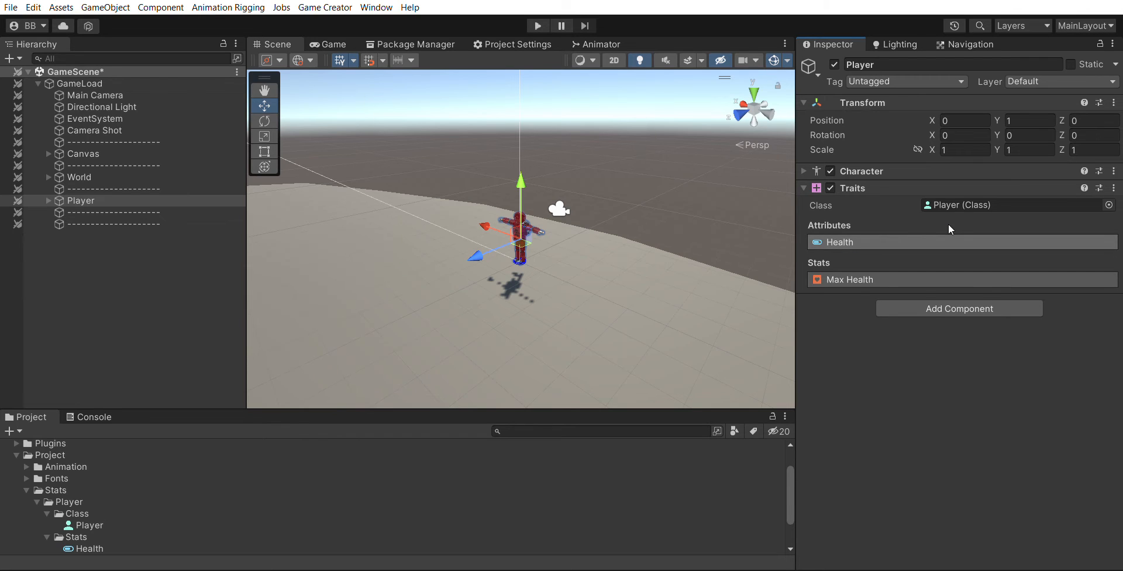
# - Duplicate the Health attribute and MaxHealth stat assets together
pyautogui.click(106, 288)
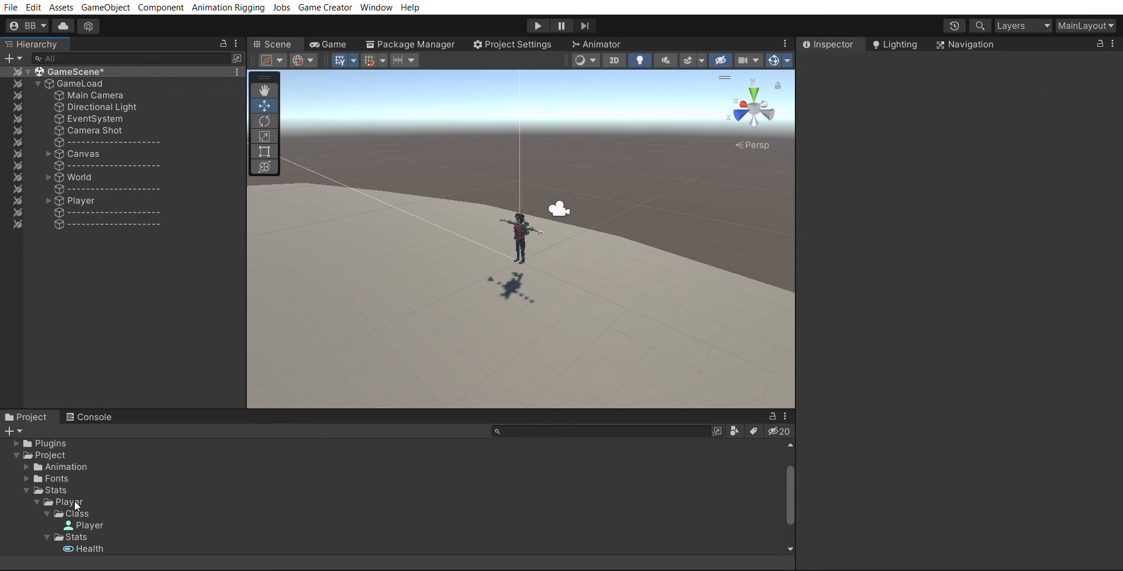
pyautogui.scroll(-2, 71, 536)
pyautogui.click(96, 513)
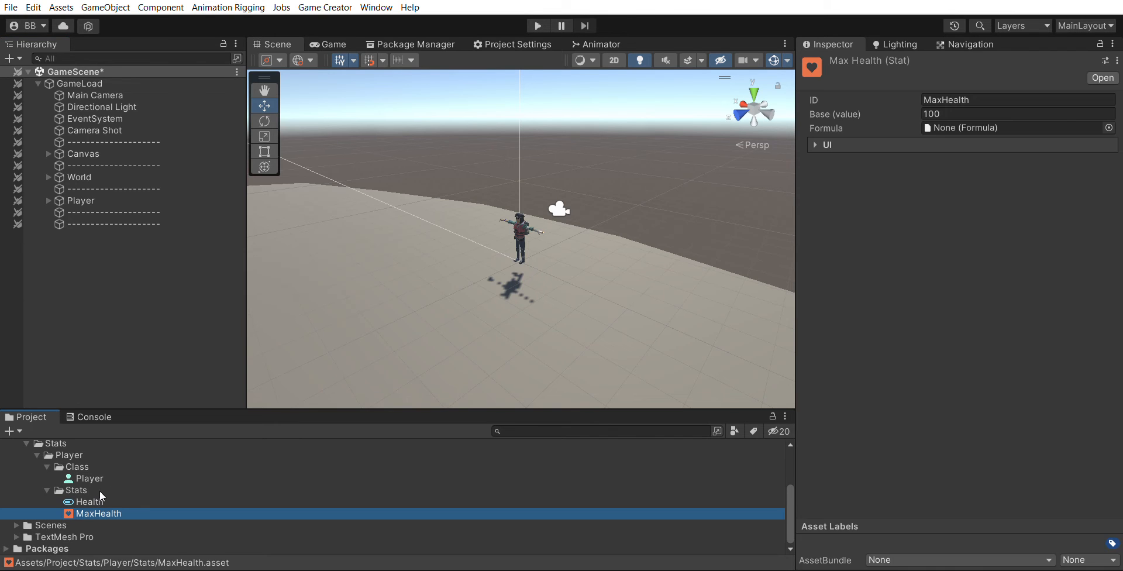
pyautogui.keyDown('shift'); pyautogui.click(100, 498); pyautogui.keyUp('shift')
pyautogui.hotkey('ctrl', 'd')
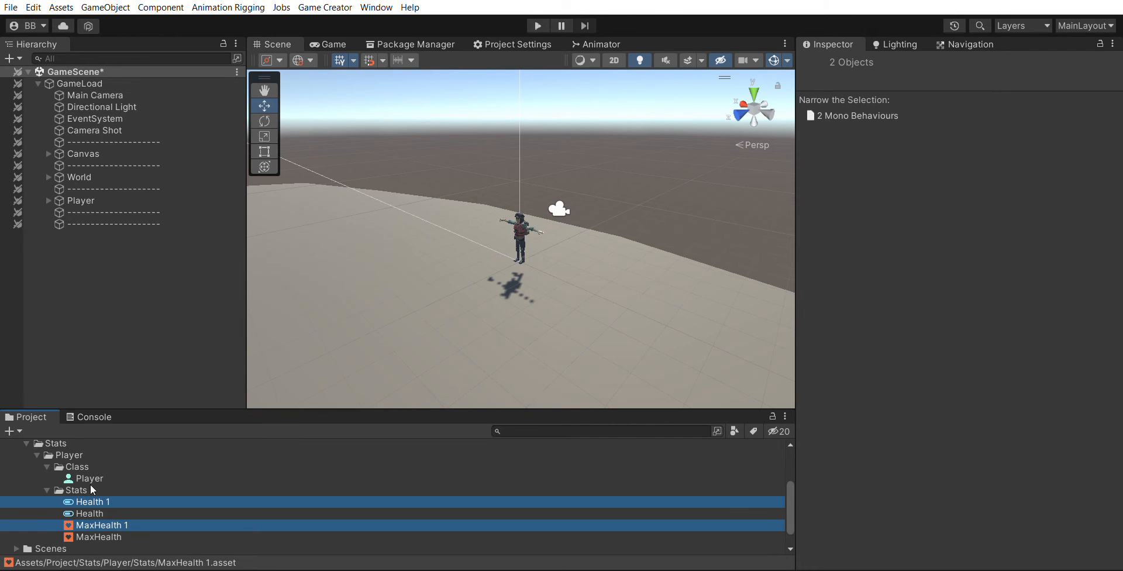
# - Rename the duplicated attribute asset to Energy
pyautogui.click(94, 498)
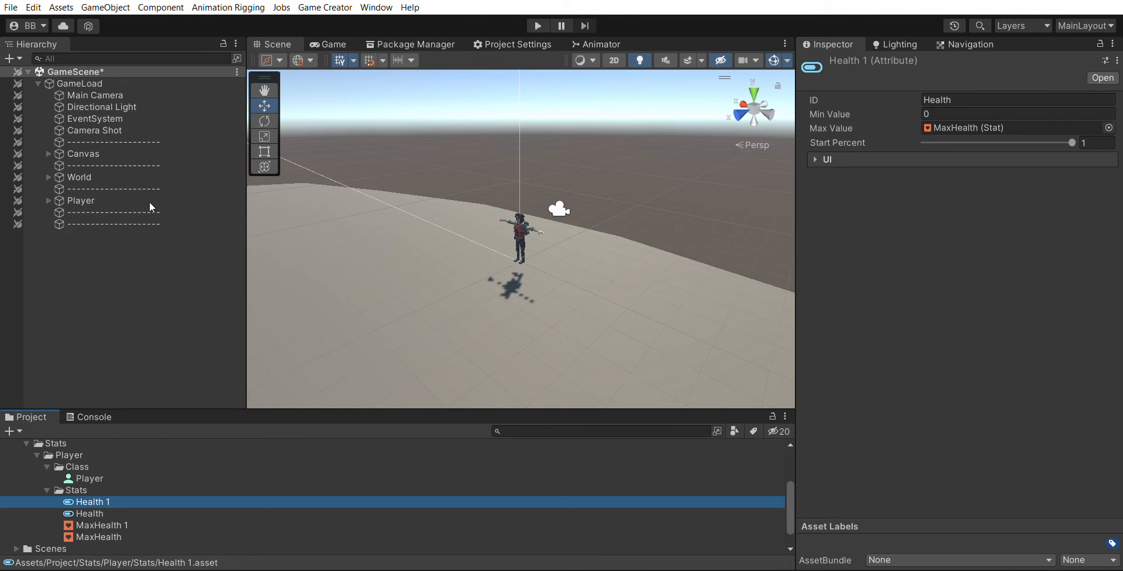
pyautogui.press('F2')
pyautogui.write('Energy')
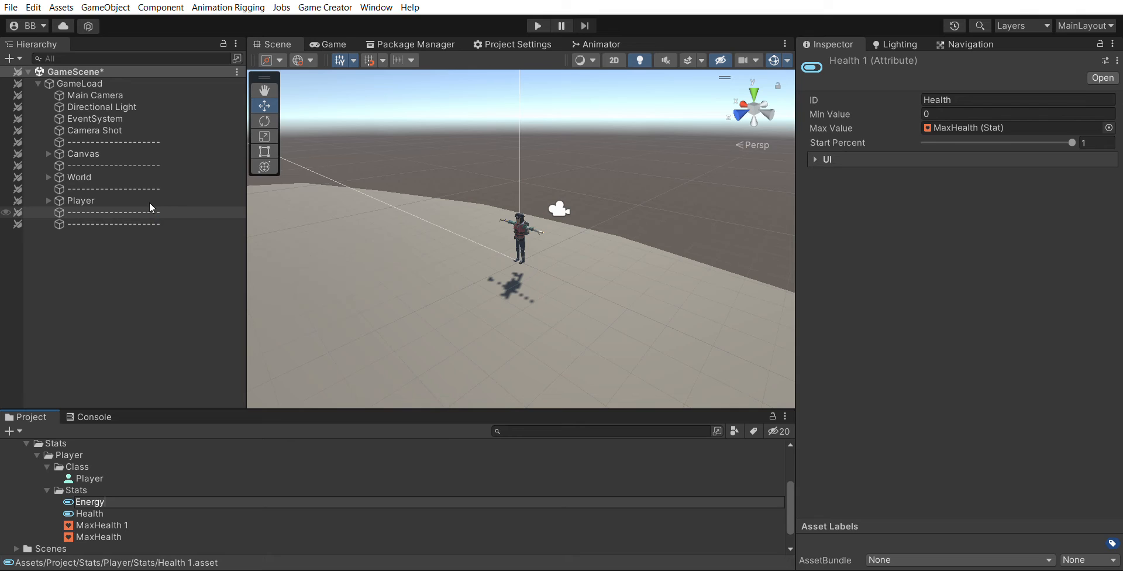
pyautogui.press('Return')
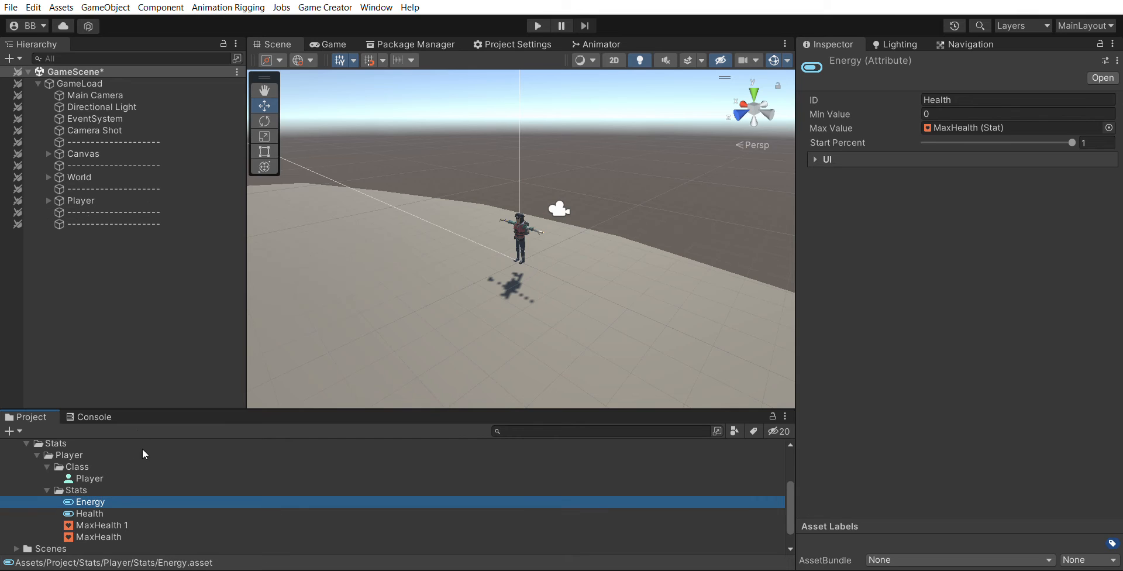
# - Rename the duplicated stat asset to MaxEnergy
pyautogui.press('Down')
pyautogui.press('Down')
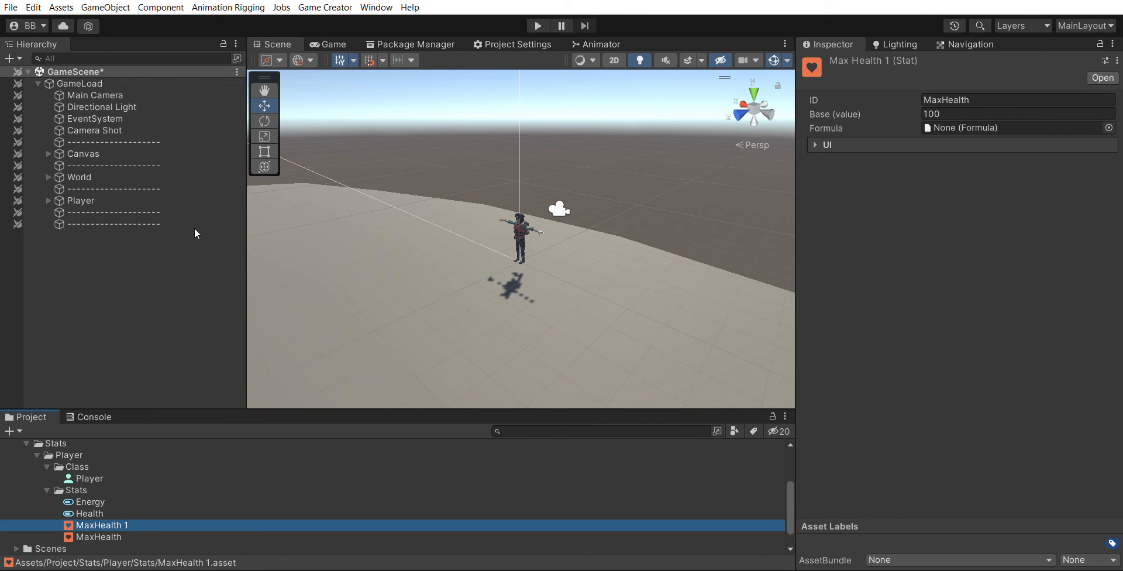
pyautogui.press('F2')
pyautogui.write('MaxEnergy')
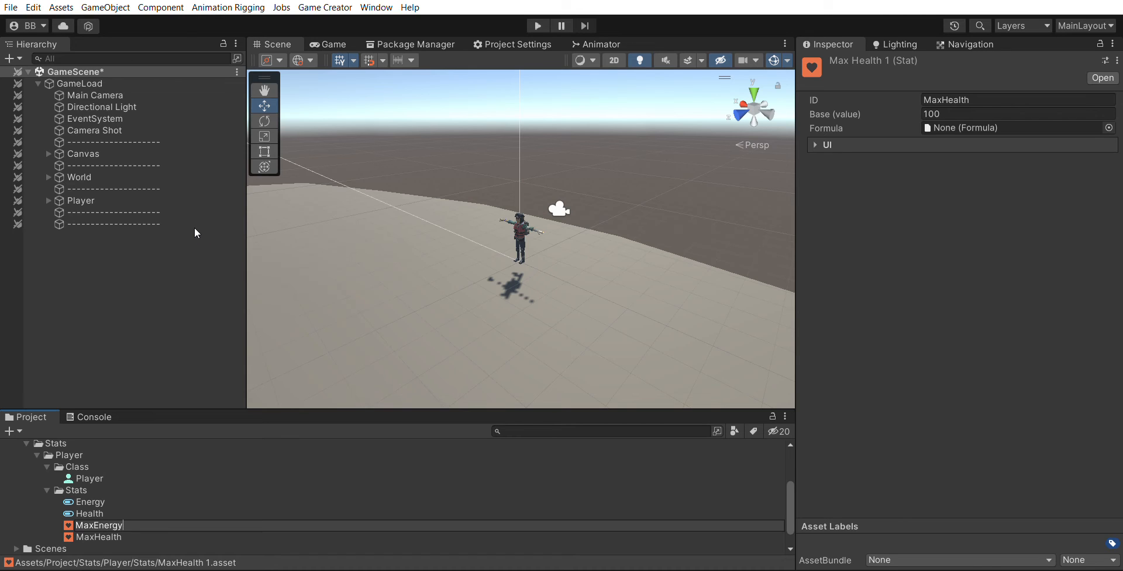
pyautogui.press('Return')
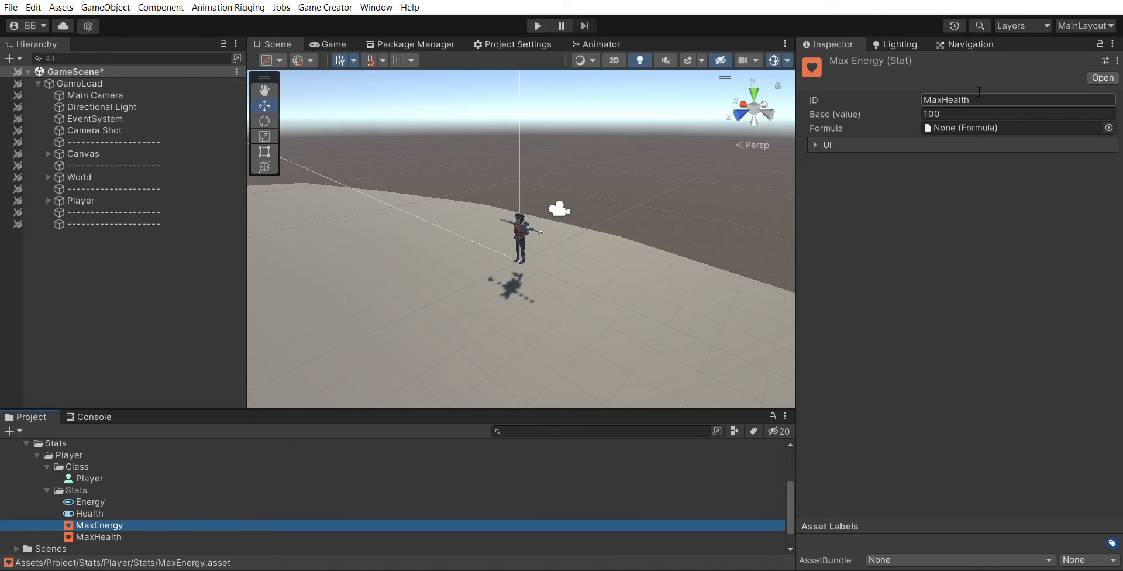
# - Set the MaxEnergy stat's ID to MaxEnergy
pyautogui.moveTo(970, 99); pyautogui.dragTo(944, 97)
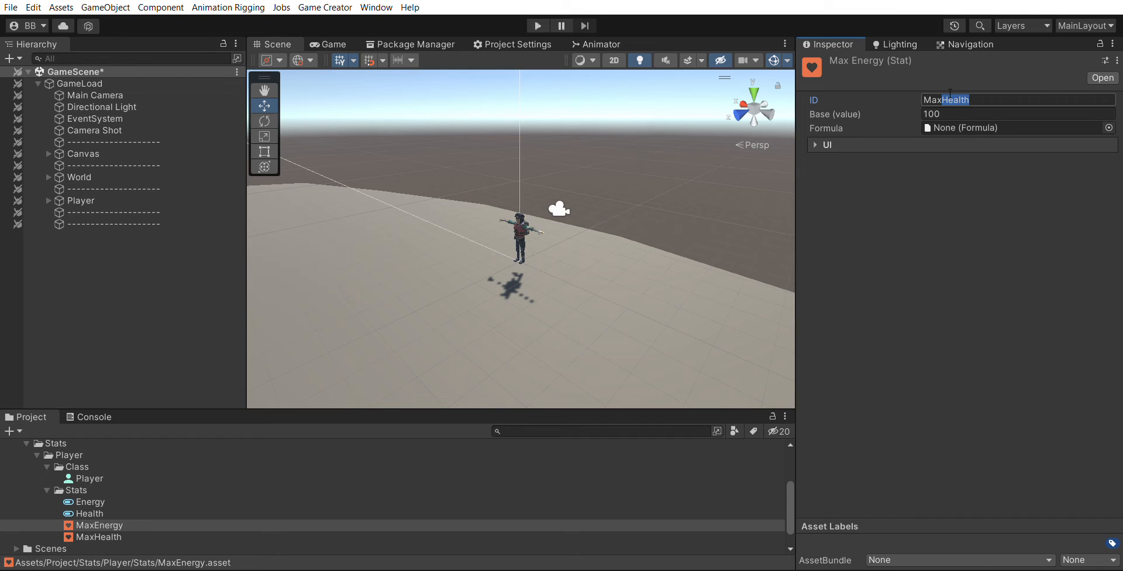
pyautogui.write('Energy')
# - Set the Energy attribute's ID to Energy and assign the MaxEnergy stat as its Max Value
pyautogui.click(92, 501)
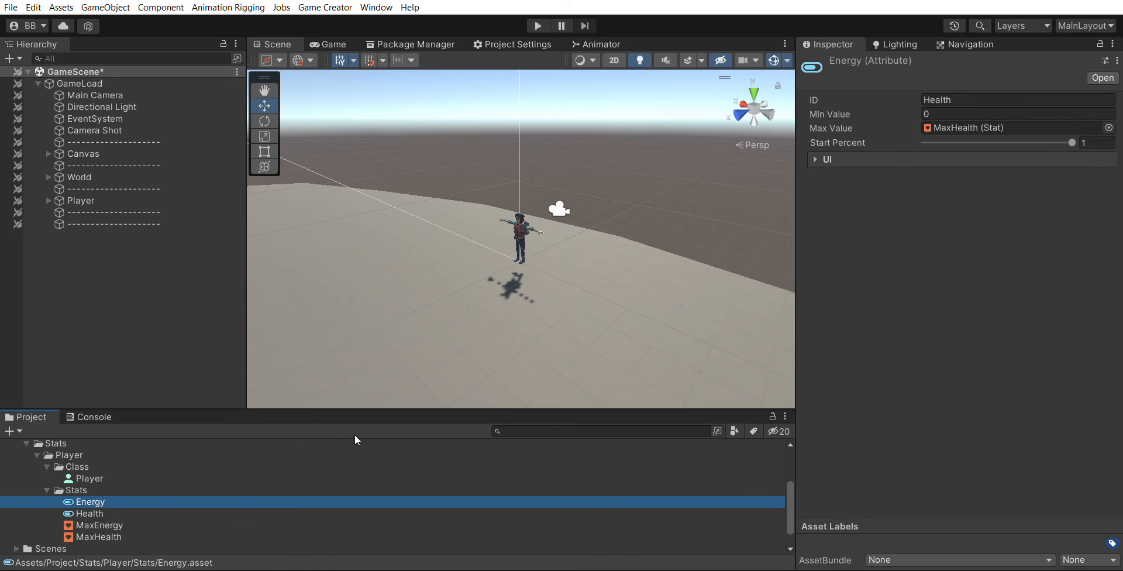
pyautogui.write('Energy')
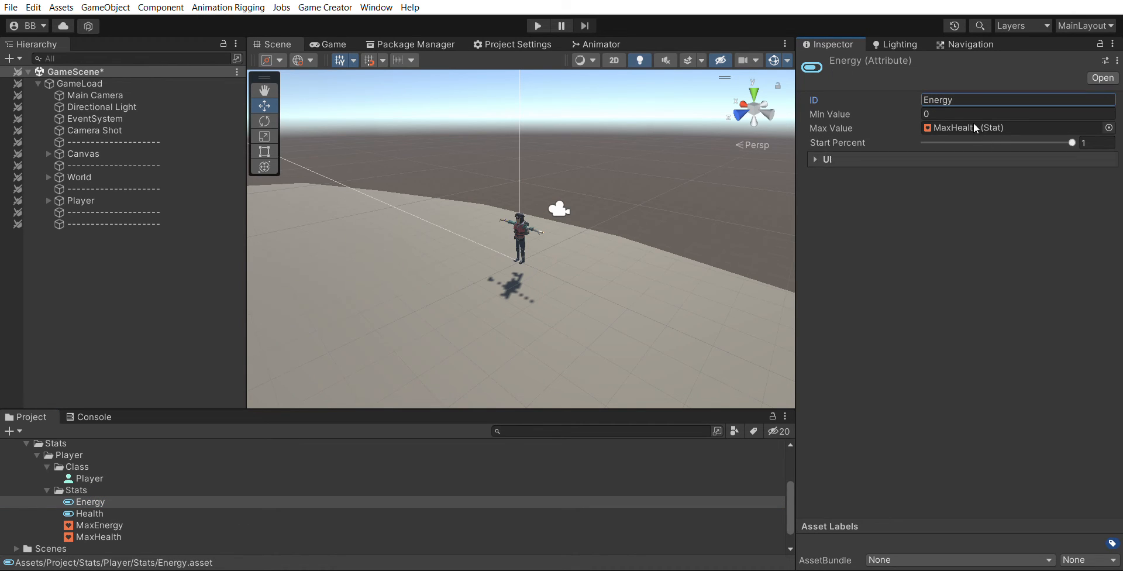
pyautogui.moveTo(99, 525); pyautogui.dragTo(976, 115)
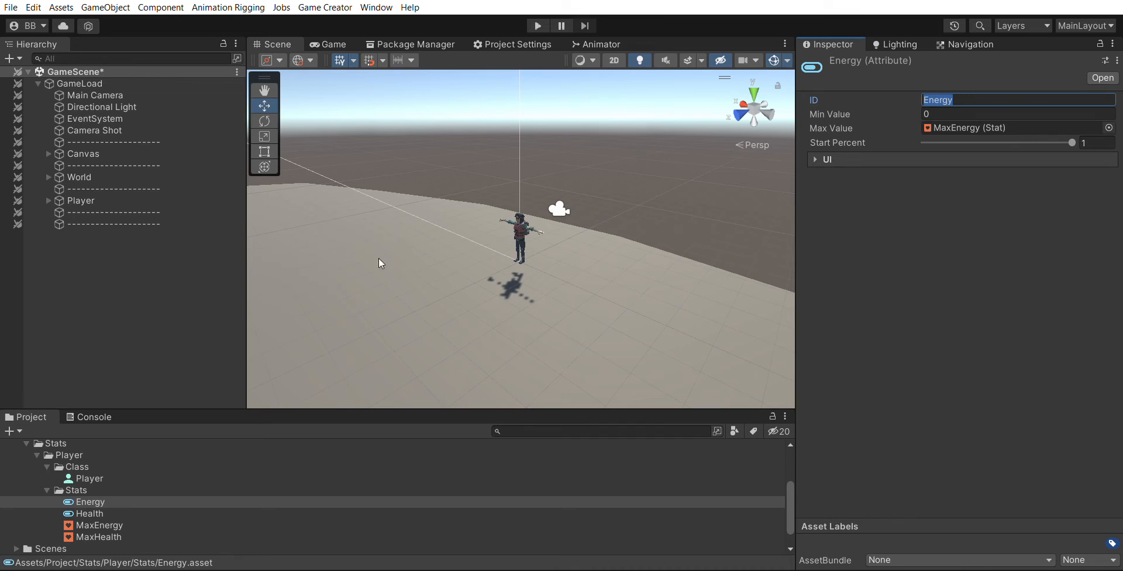
# - Add an Energy attribute entry and a MaxEnergy stat entry to the Player class
pyautogui.click(96, 523)
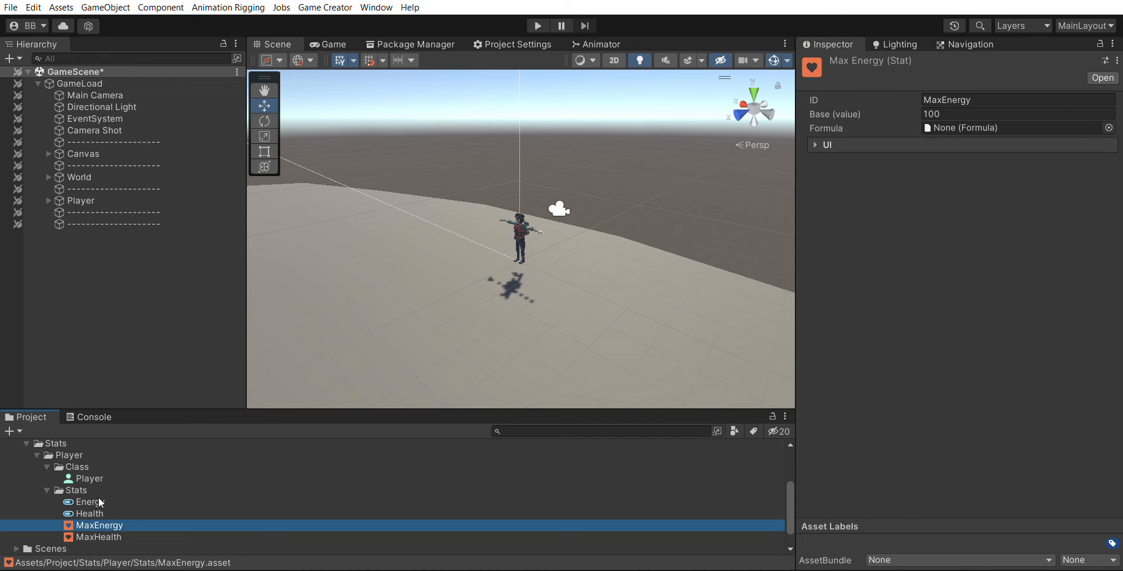
pyautogui.click(97, 502)
pyautogui.click(90, 478)
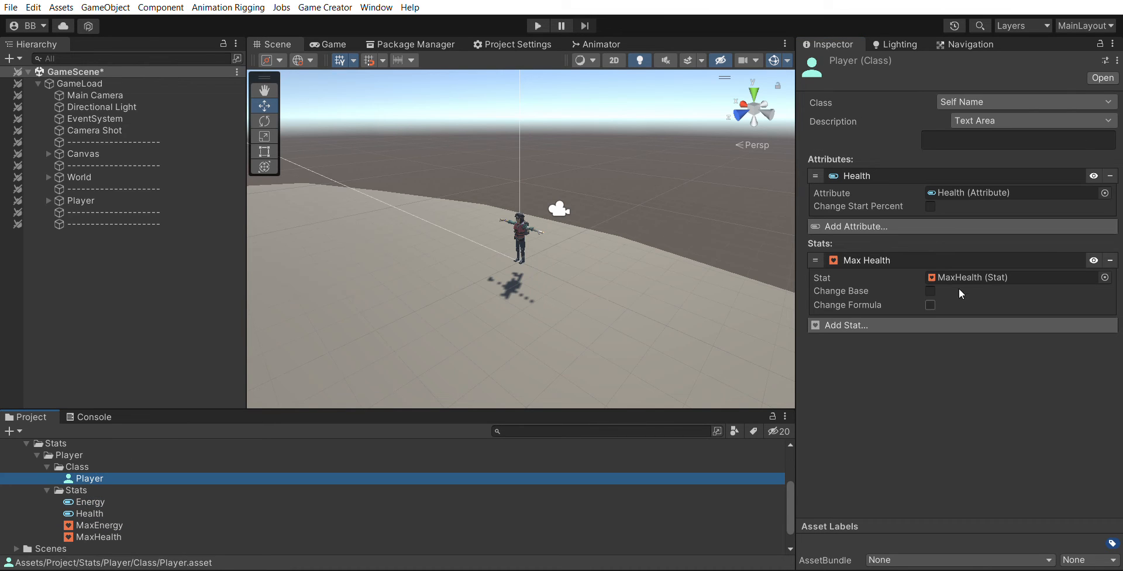
pyautogui.click(904, 260)
pyautogui.click(890, 175)
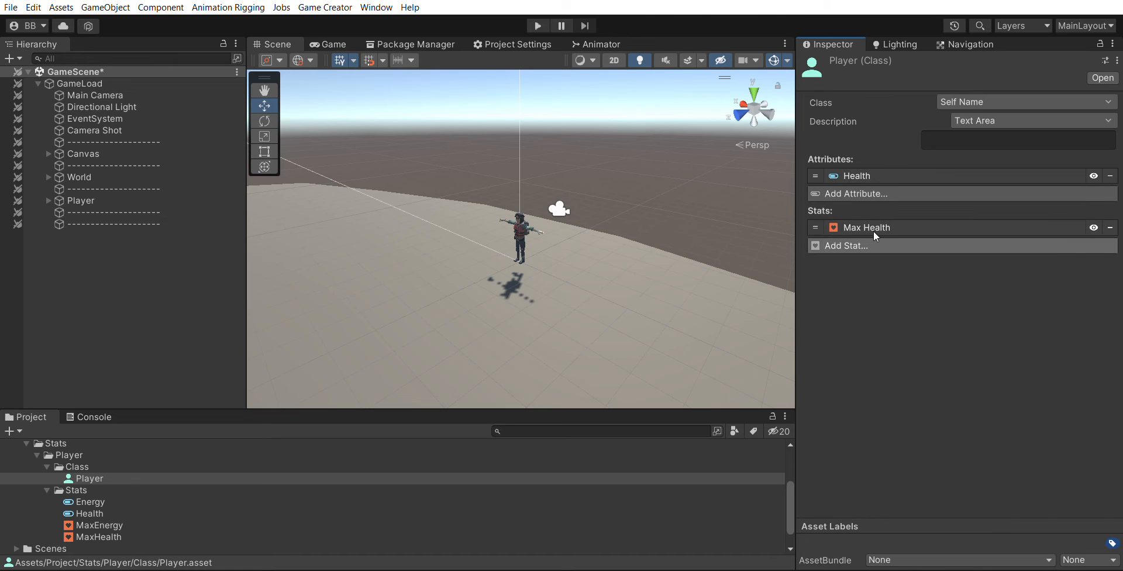
pyautogui.click(859, 245)
pyautogui.click(877, 193)
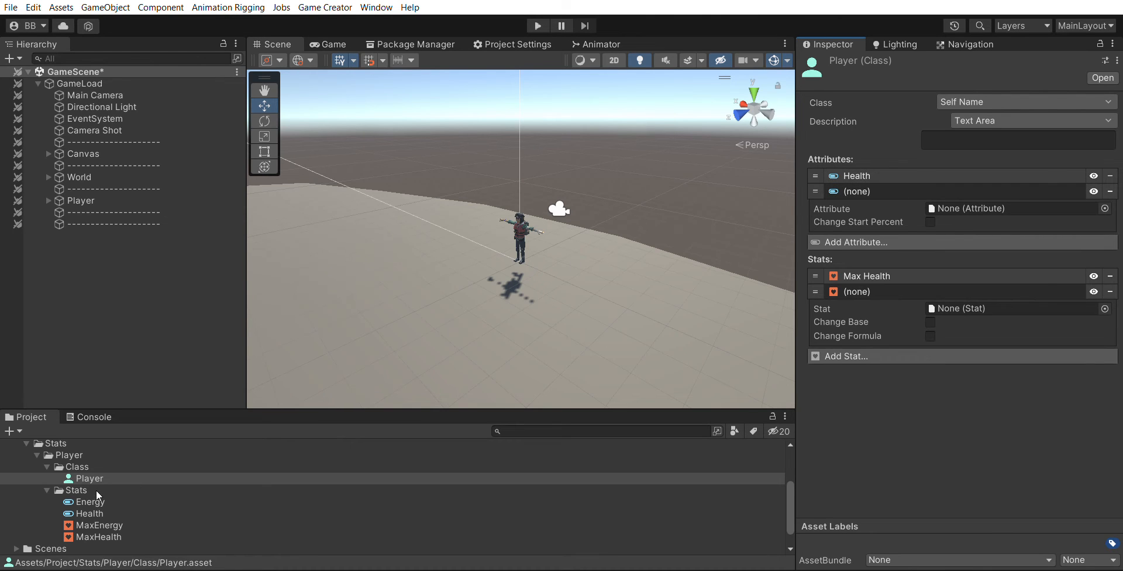
pyautogui.moveTo(94, 502); pyautogui.dragTo(995, 189)
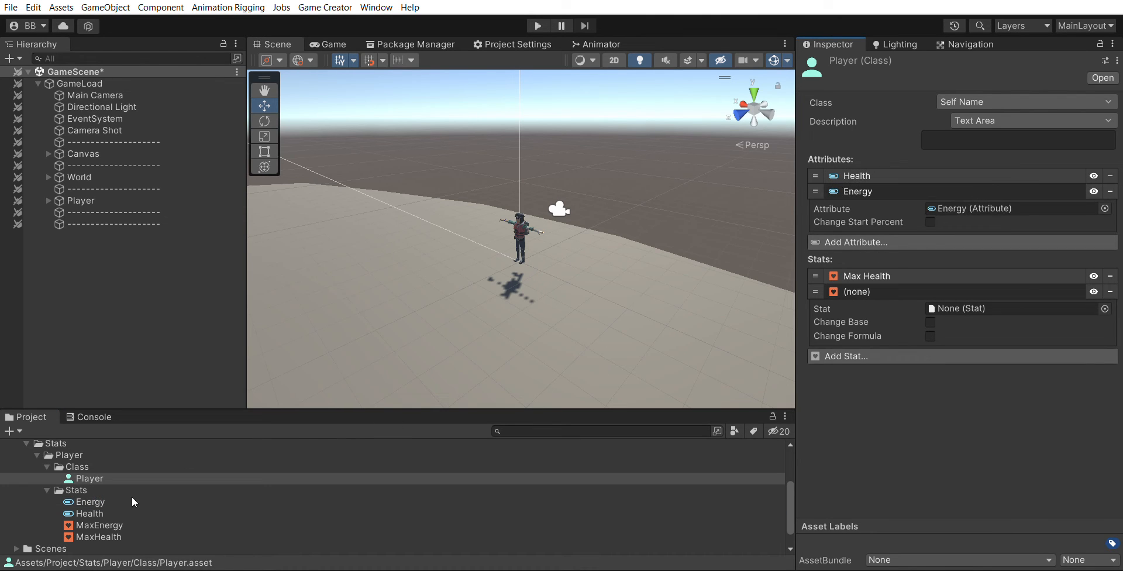
pyautogui.moveTo(119, 519); pyautogui.dragTo(966, 295)
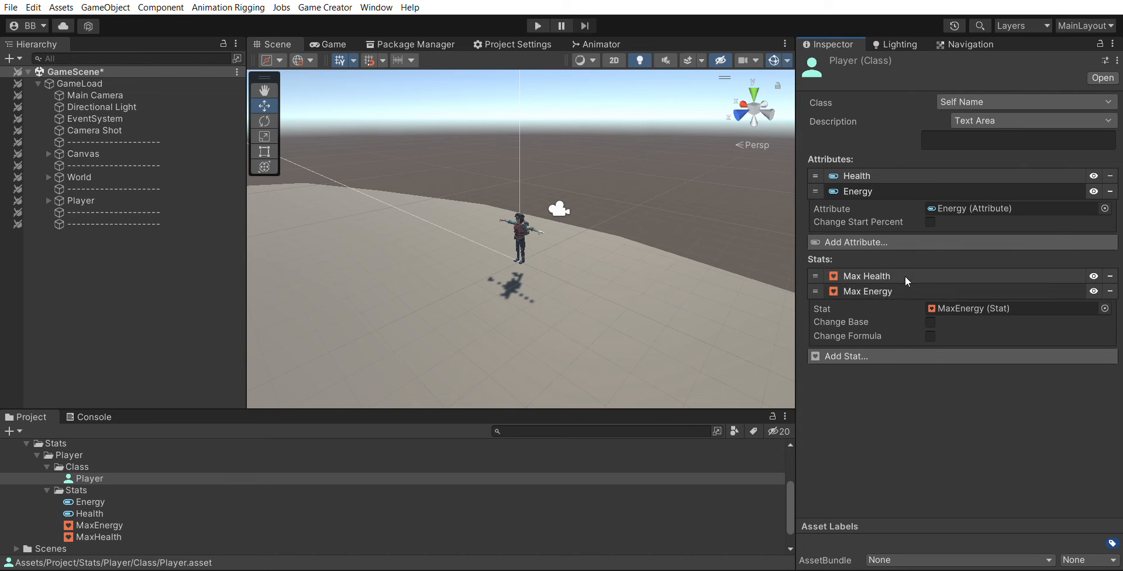
pyautogui.click(904, 291)
pyautogui.click(908, 187)
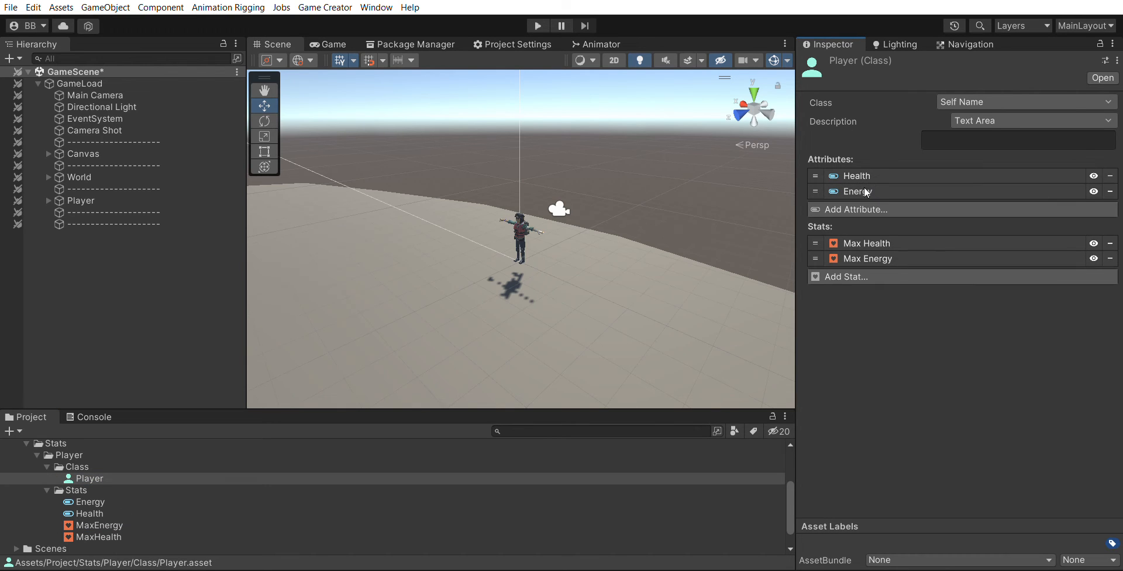
# - Duplicate the Energy attribute and MaxEnergy stat assets together
pyautogui.click(94, 501)
pyautogui.keyDown('ctrl'); pyautogui.click(103, 523); pyautogui.keyUp('ctrl')
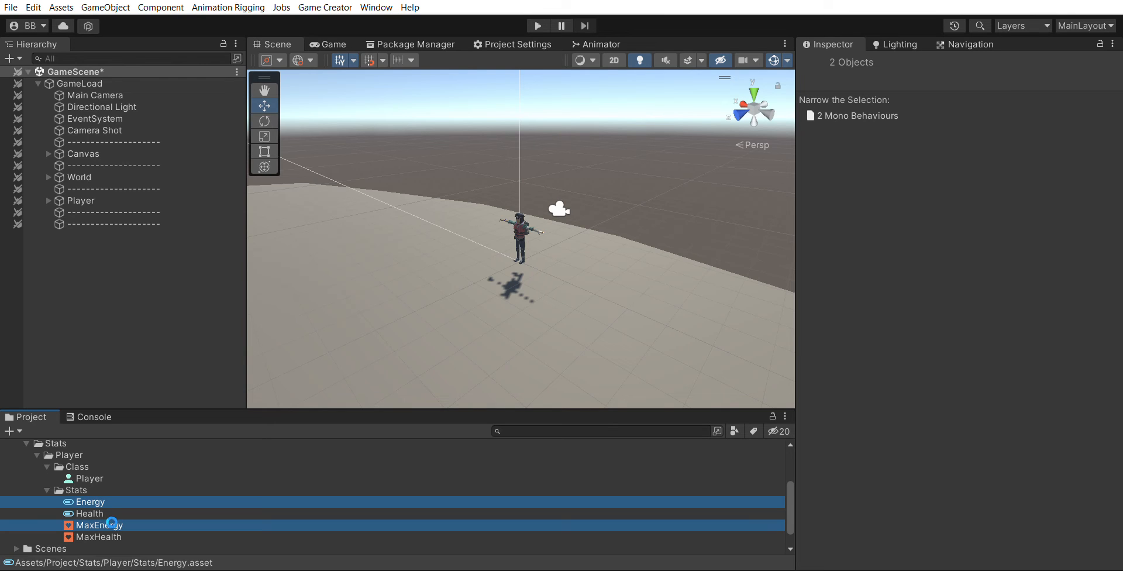
pyautogui.hotkey('ctrl', 'd')
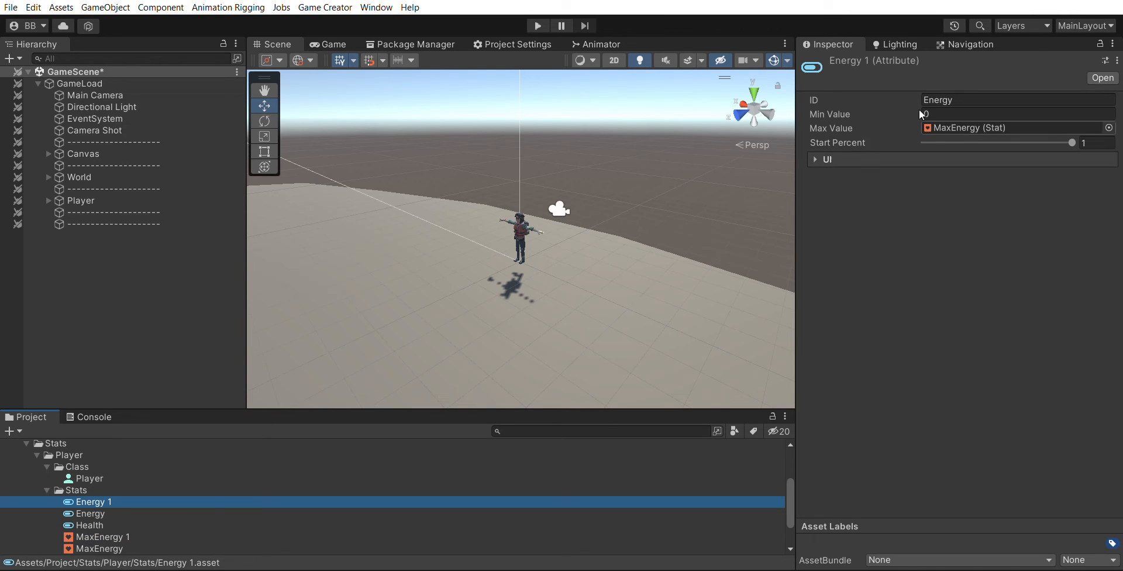
# - Set the duplicated attribute's ID to Hunger and assign the MaxEnergy 1 stat as its Max Value
pyautogui.click(939, 100)
pyautogui.write('Hunger')
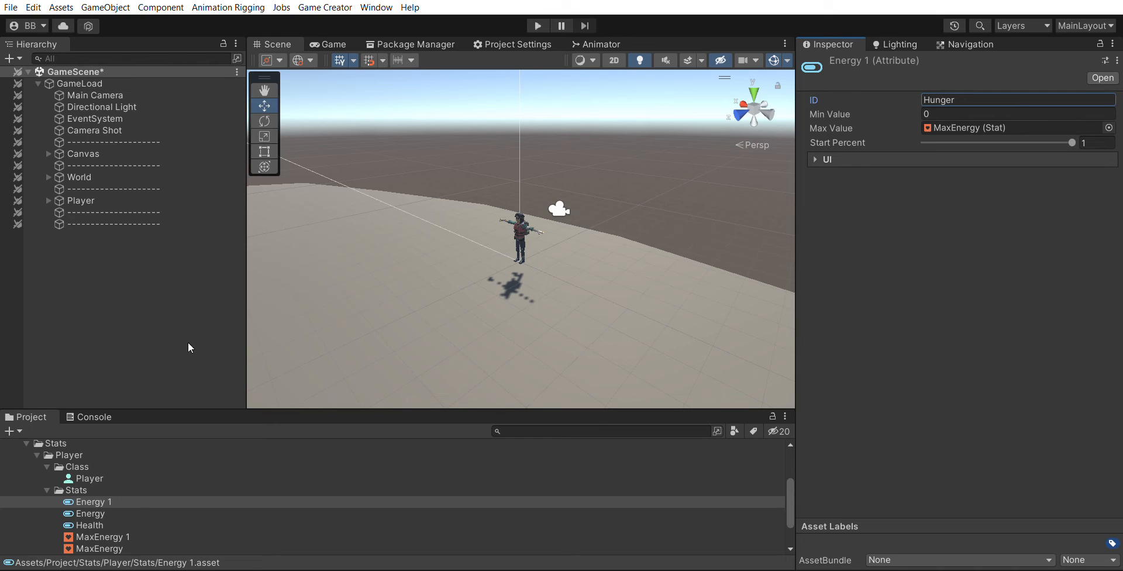
pyautogui.moveTo(112, 536); pyautogui.dragTo(1005, 124)
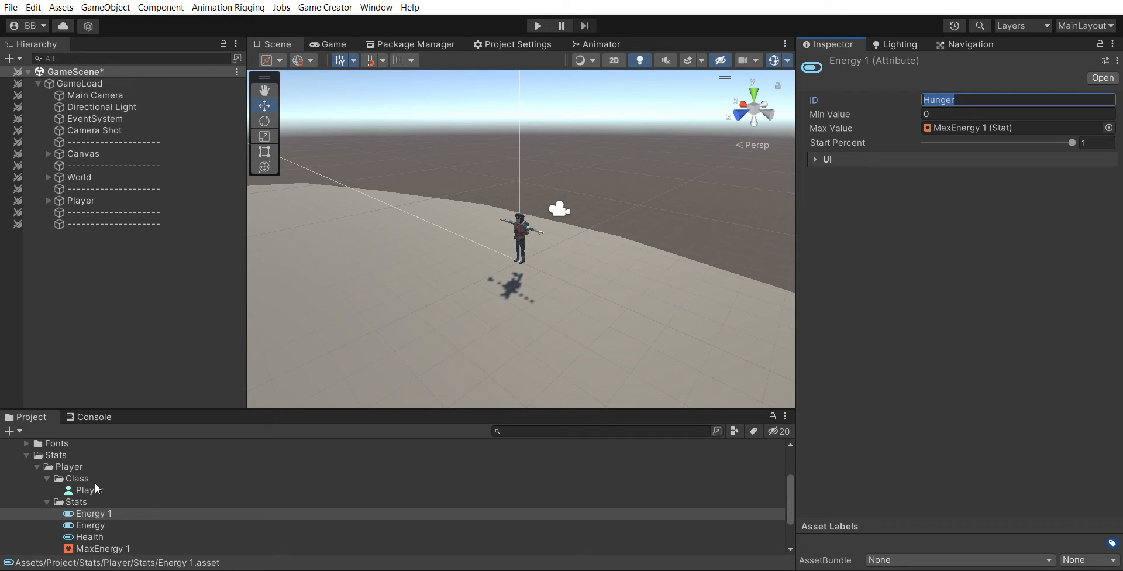
# - Rename the duplicated attribute asset Energy 1 to Hunger
pyautogui.click(86, 509)
pyautogui.press('F2')
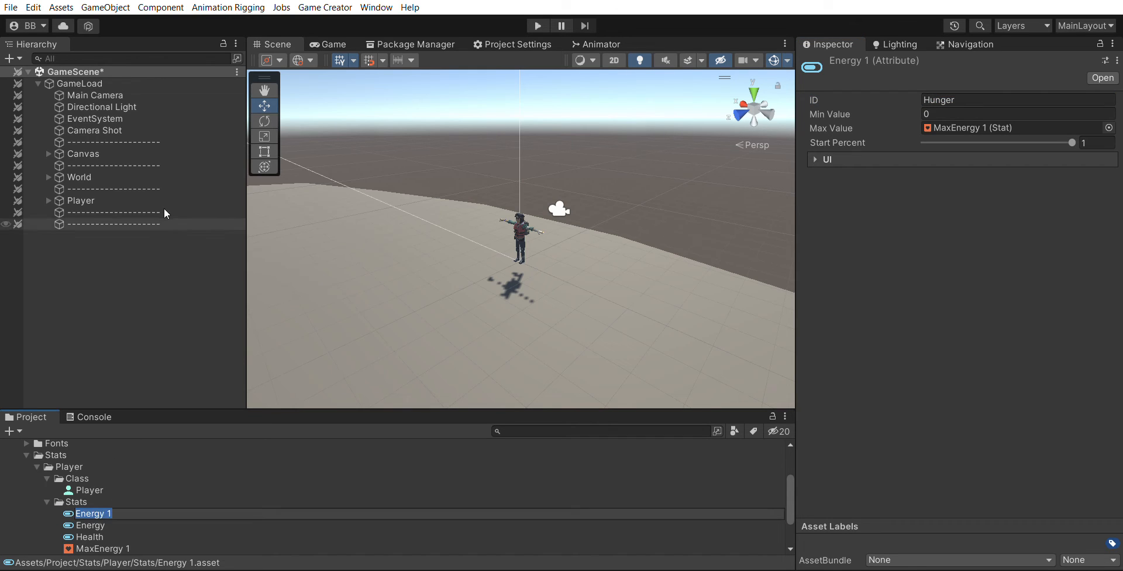
pyautogui.write('Hunger')
pyautogui.press('Return')
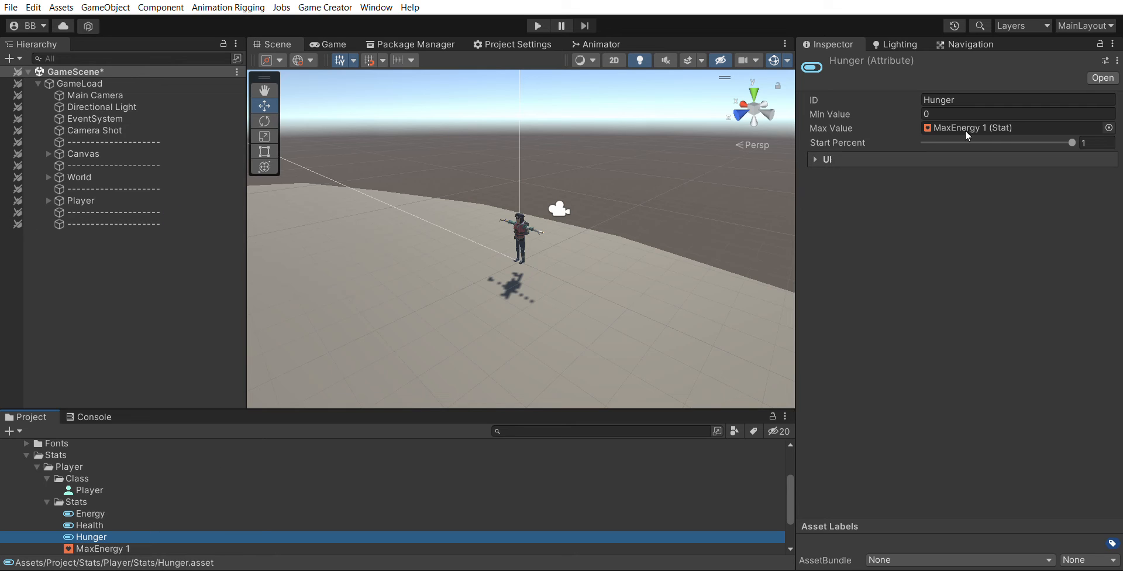
# - Rename the duplicated stat asset MaxEnergy 1 to MaxHunger
pyautogui.scroll(-2, 111, 515)
pyautogui.click(115, 504)
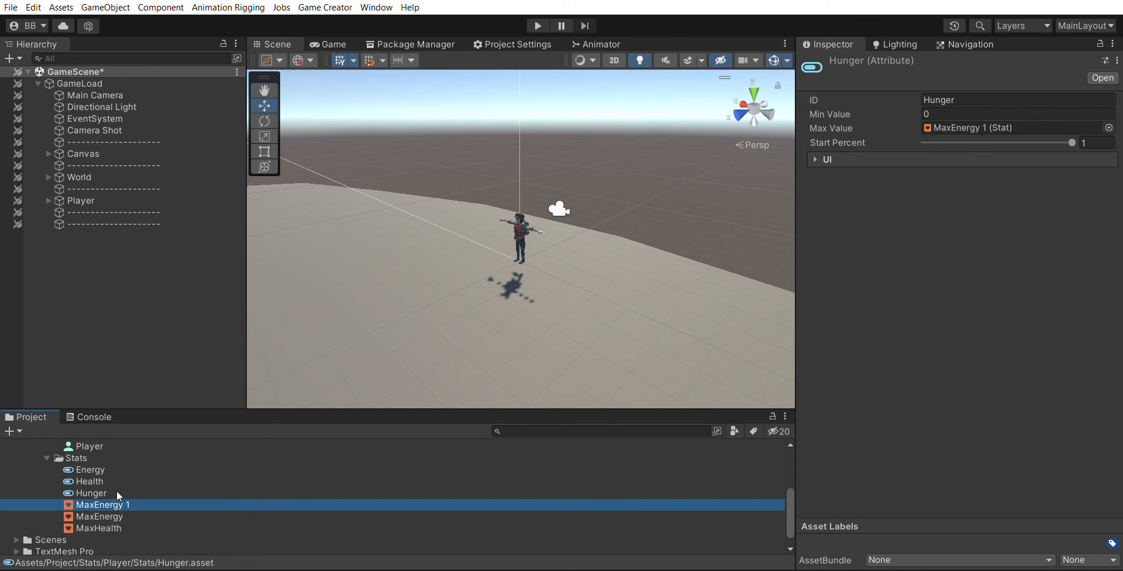
pyautogui.press('F2')
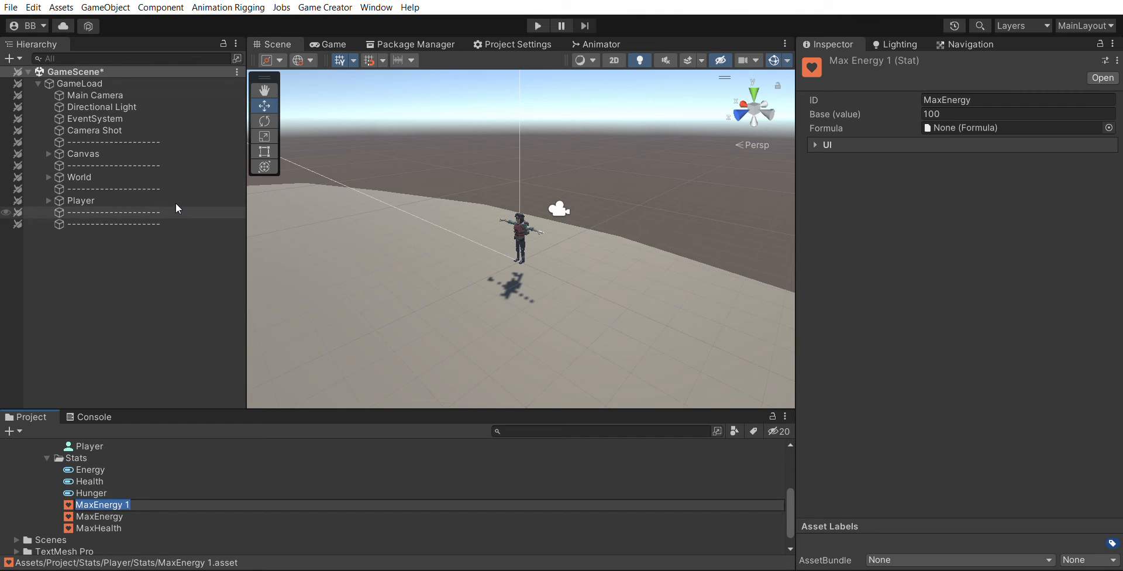
pyautogui.write('MaxHunger')
pyautogui.press('Return')
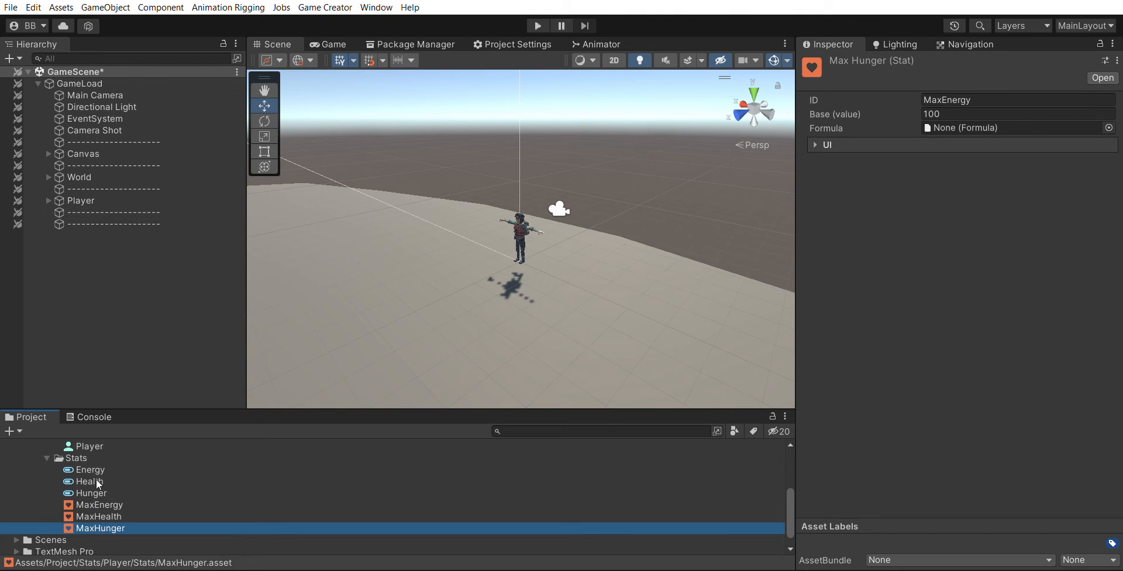
# - Set the MaxHunger stat's ID to MaxHunger
pyautogui.click(94, 493)
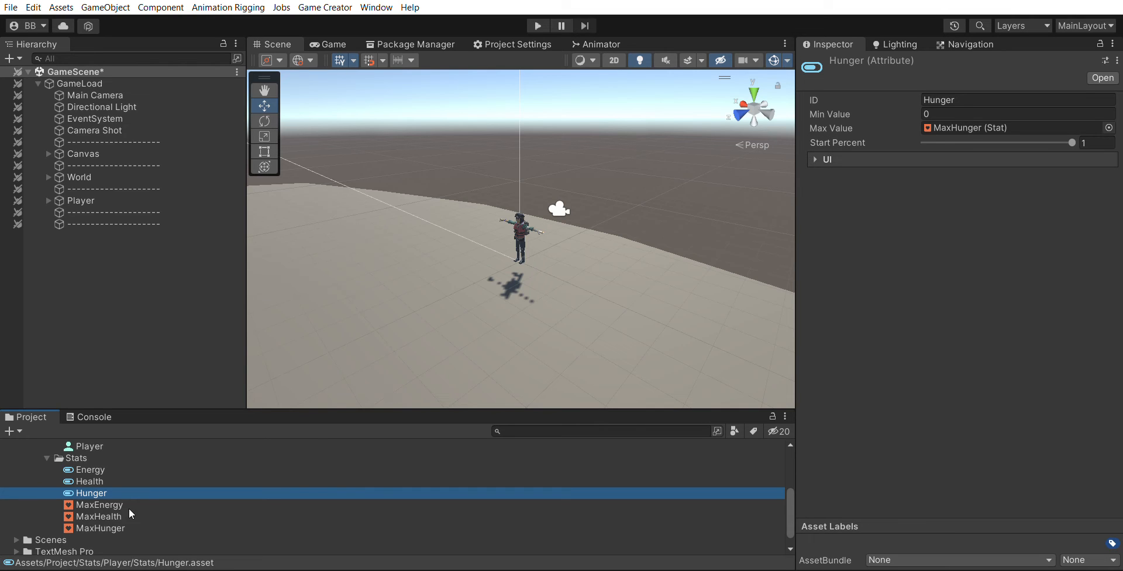
pyautogui.click(119, 526)
pyautogui.click(972, 99)
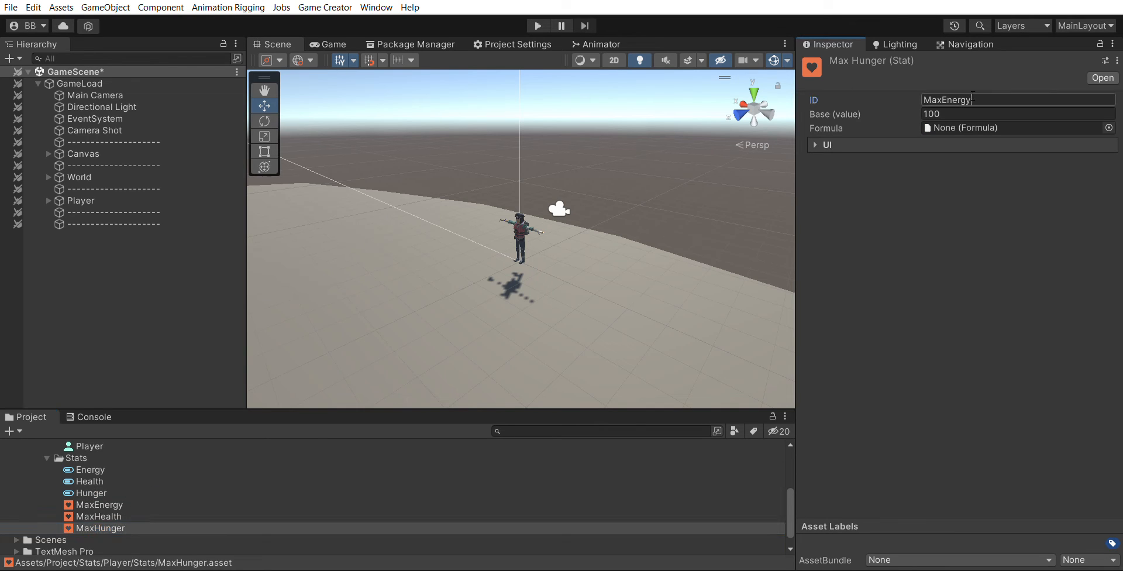
pyautogui.moveTo(950, 97); pyautogui.dragTo(944, 93)
pyautogui.write('Hunge')
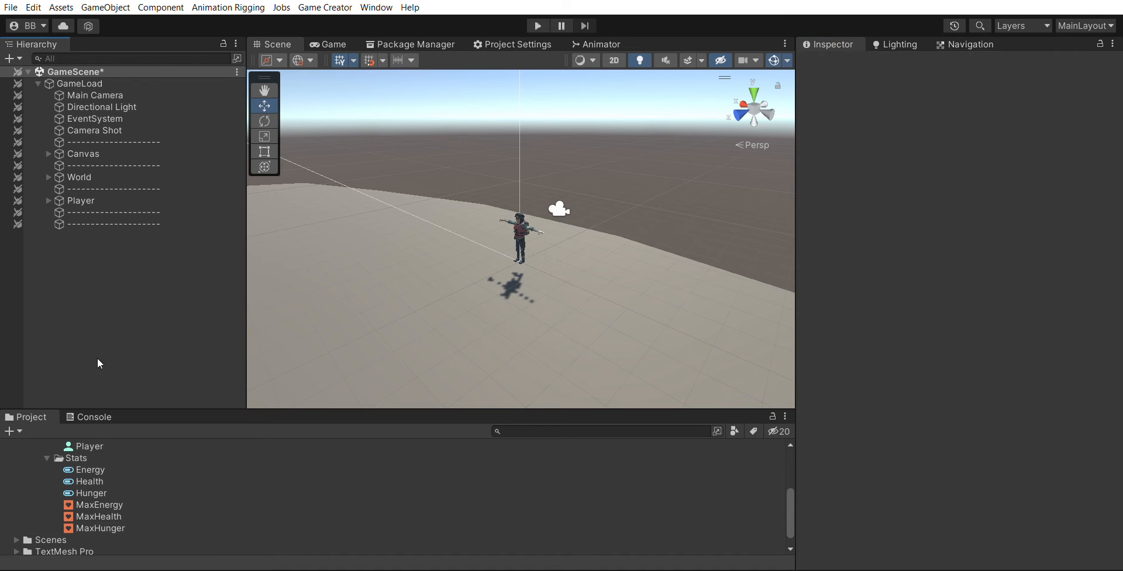
# - Add the Hunger attribute and the MaxHunger stat as new entries in the Player class
pyautogui.click(99, 442)
pyautogui.click(868, 273)
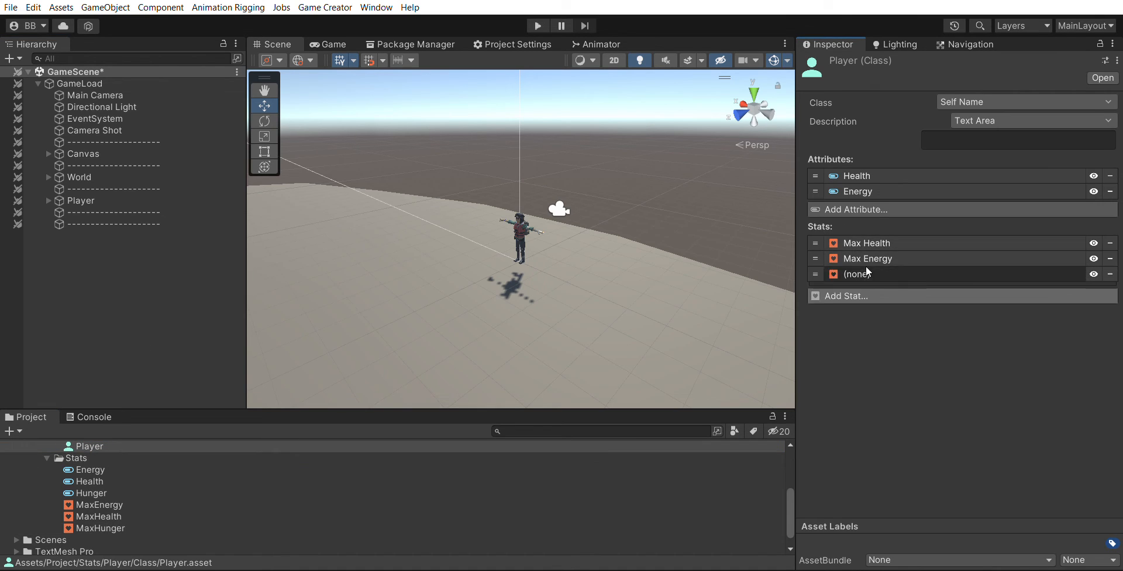
pyautogui.click(885, 204)
pyautogui.moveTo(107, 491); pyautogui.dragTo(945, 223)
pyautogui.moveTo(101, 527); pyautogui.dragTo(1010, 326)
pyautogui.click(905, 315)
pyautogui.click(888, 202)
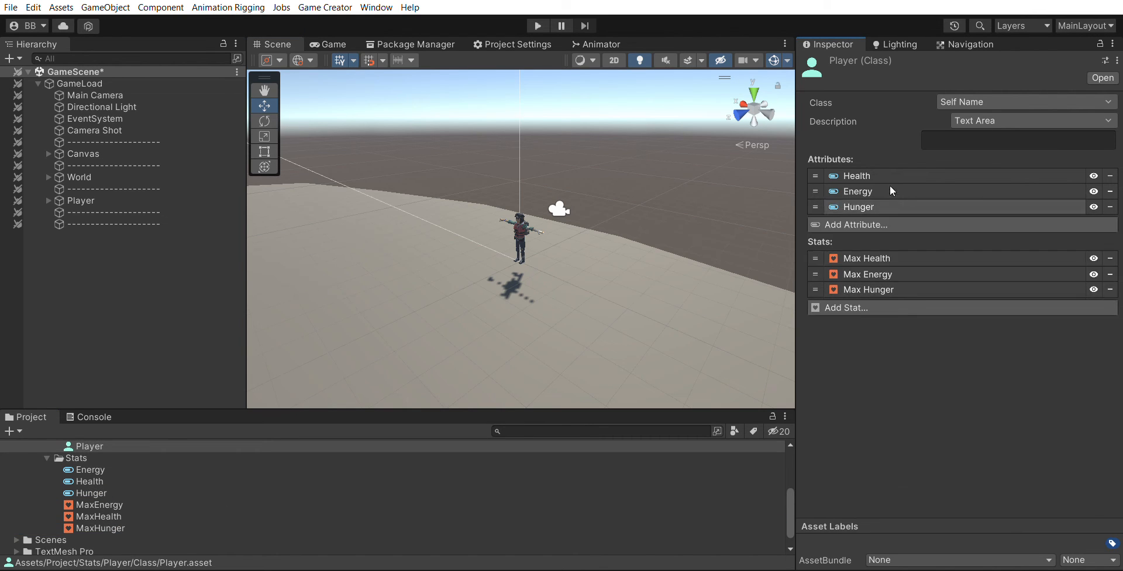
# - Create a UI Image inside the Canvas's Panel object
pyautogui.click(149, 302)
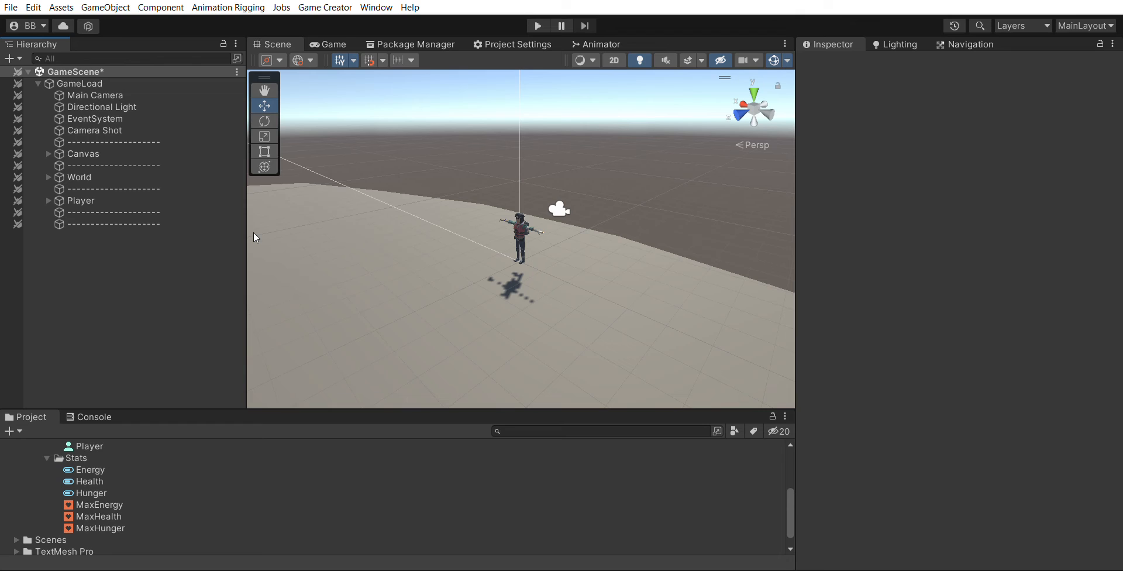
pyautogui.click(327, 44)
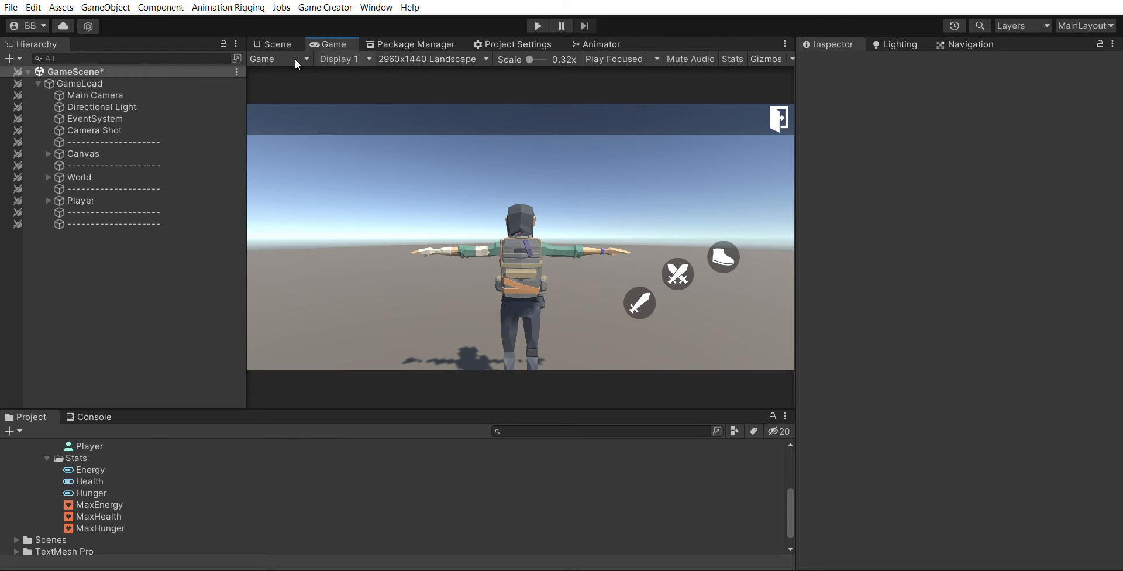
pyautogui.click(49, 149)
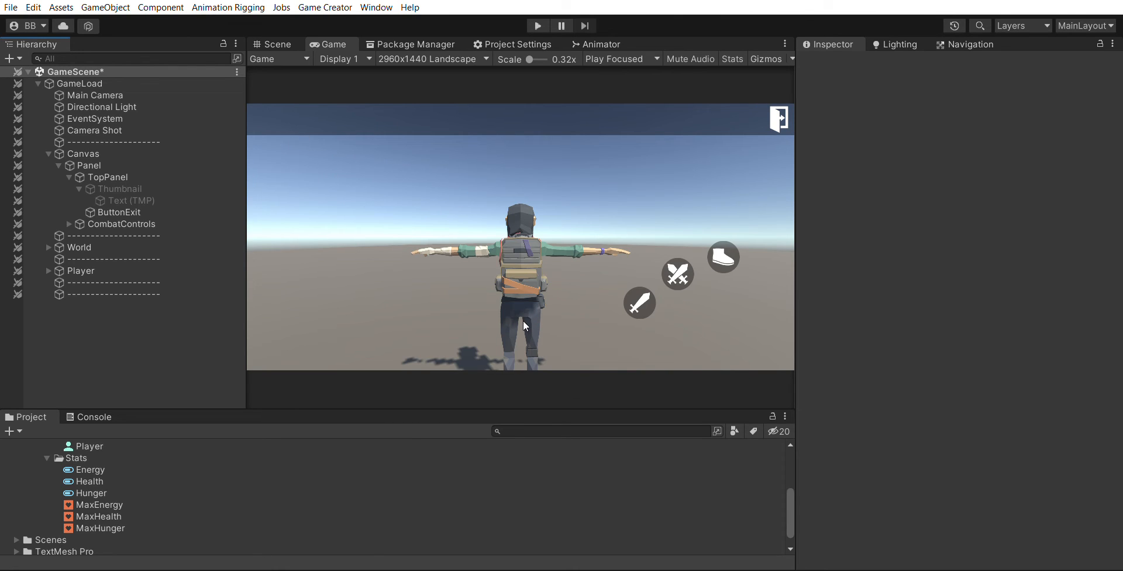
pyautogui.click(79, 189)
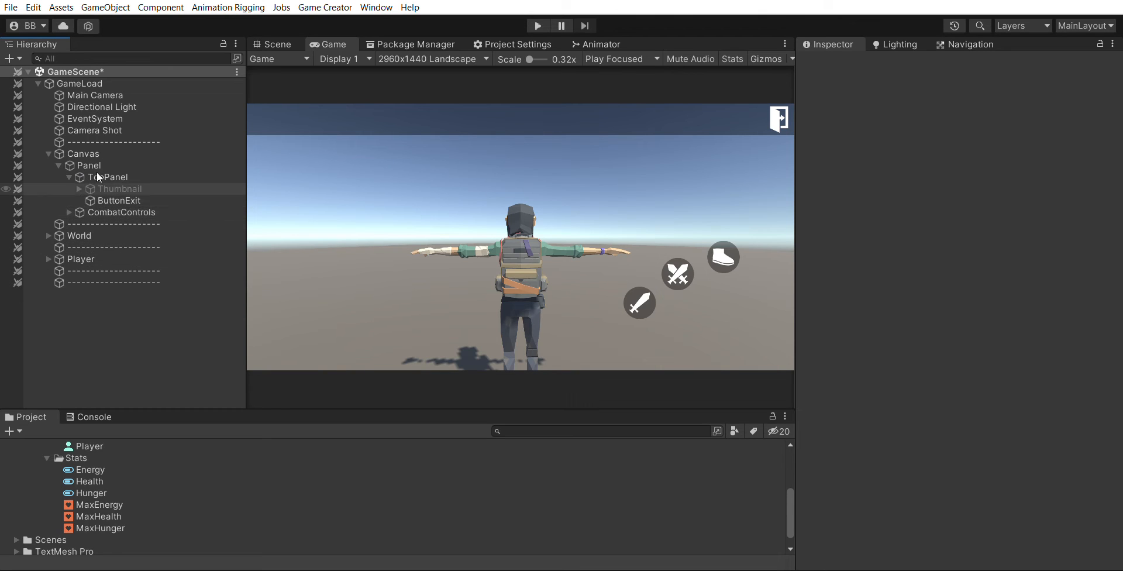
pyautogui.click(69, 177)
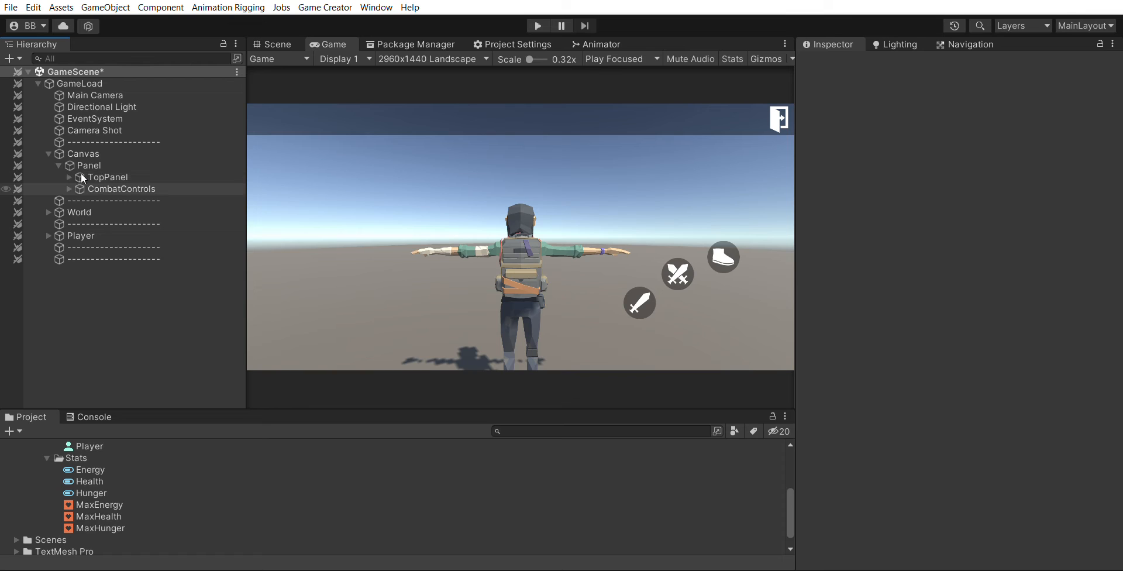
pyautogui.click(87, 164)
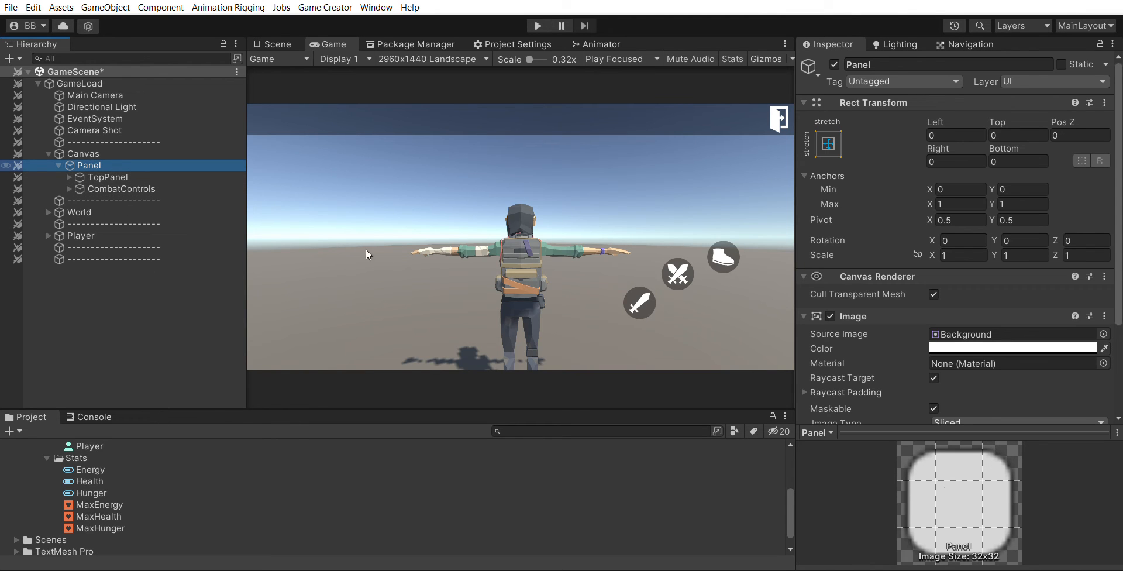
pyautogui.click(373, 224)
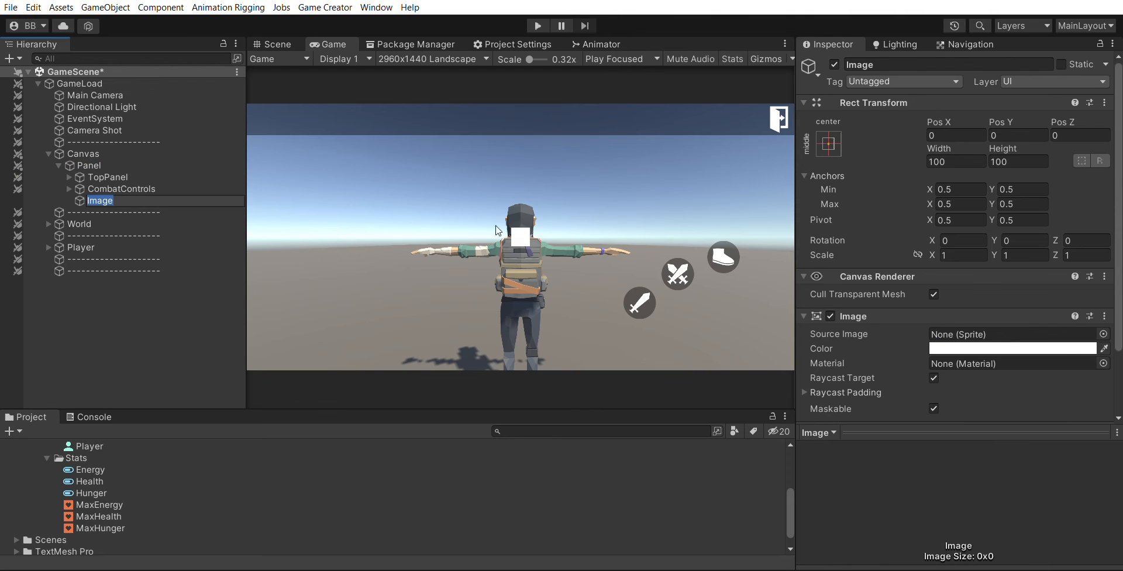
# - Set the image's color to black with partial transparency
pyautogui.click(1009, 344)
pyautogui.moveTo(959, 383); pyautogui.dragTo(912, 433)
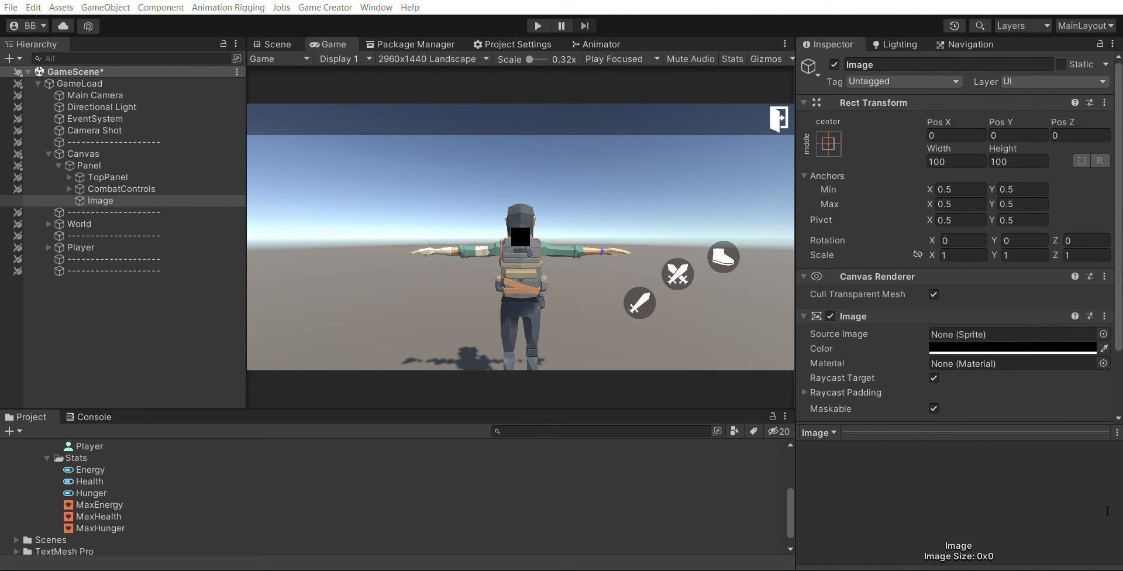
pyautogui.moveTo(1039, 509); pyautogui.dragTo(1047, 493)
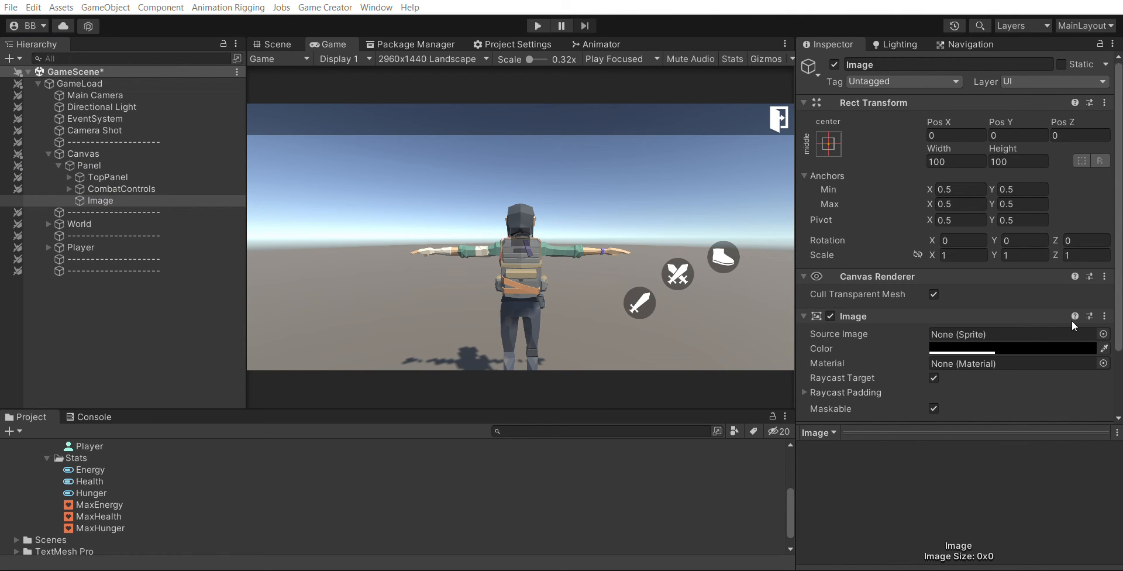
pyautogui.click(944, 121)
pyautogui.moveTo(883, 123); pyautogui.dragTo(804, 112)
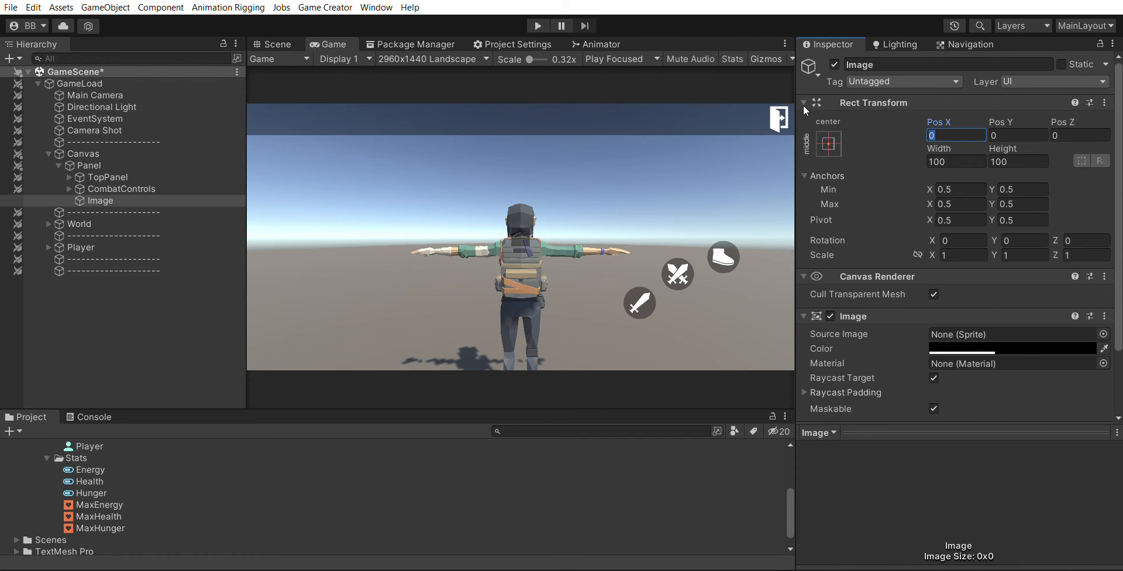
pyautogui.write('500')
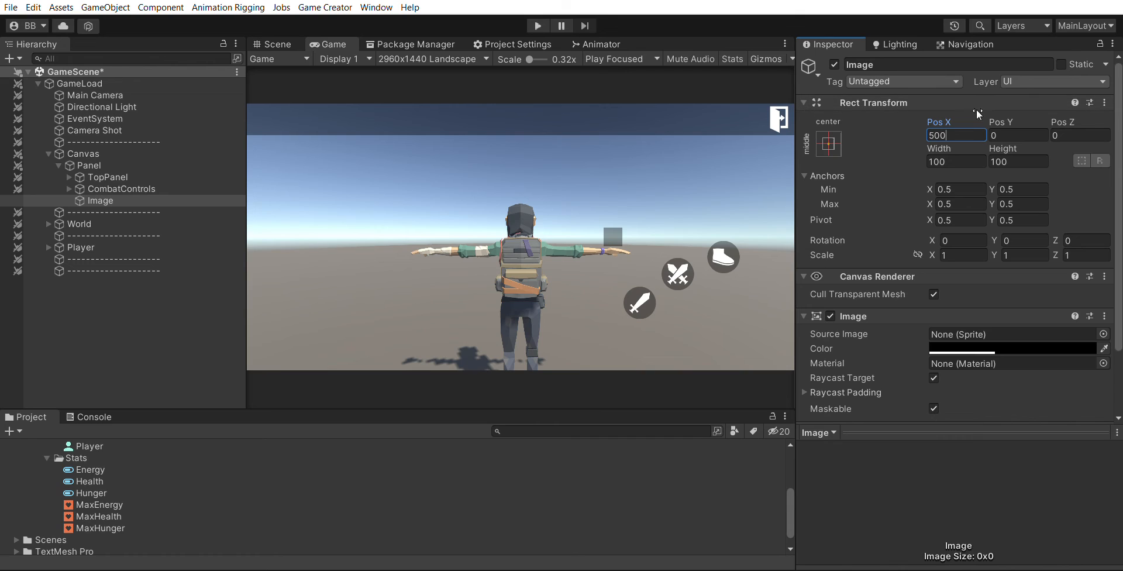
pyautogui.press('BackSpace')
pyautogui.press('BackSpace')
pyautogui.press('BackSpace')
# - Set the image's width to 600 and height to 250
pyautogui.click(967, 153)
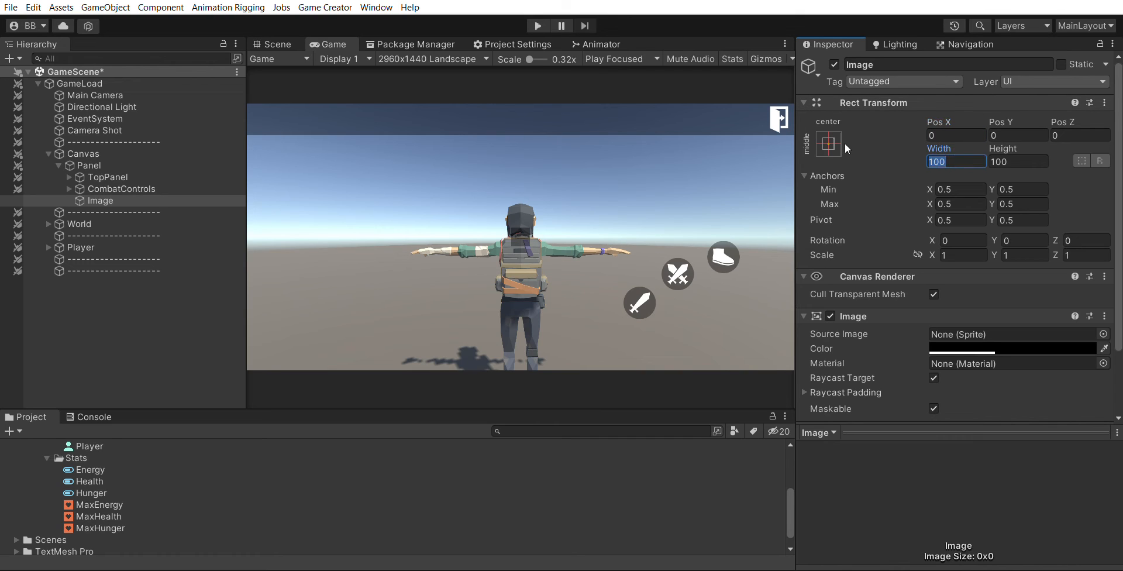
pyautogui.write('500')
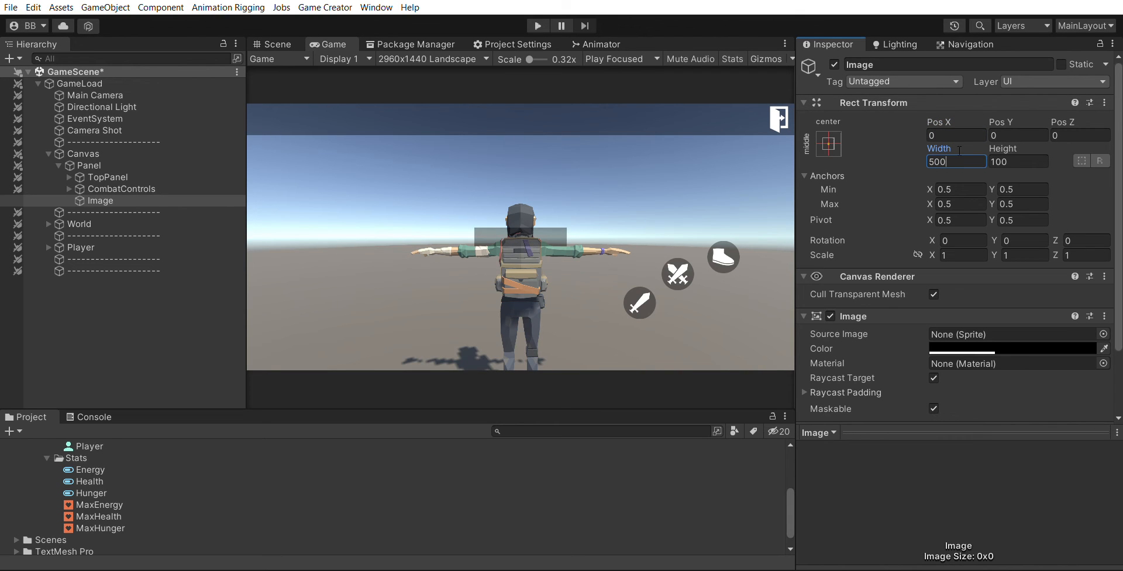
pyautogui.write('600')
pyautogui.press('Tab')
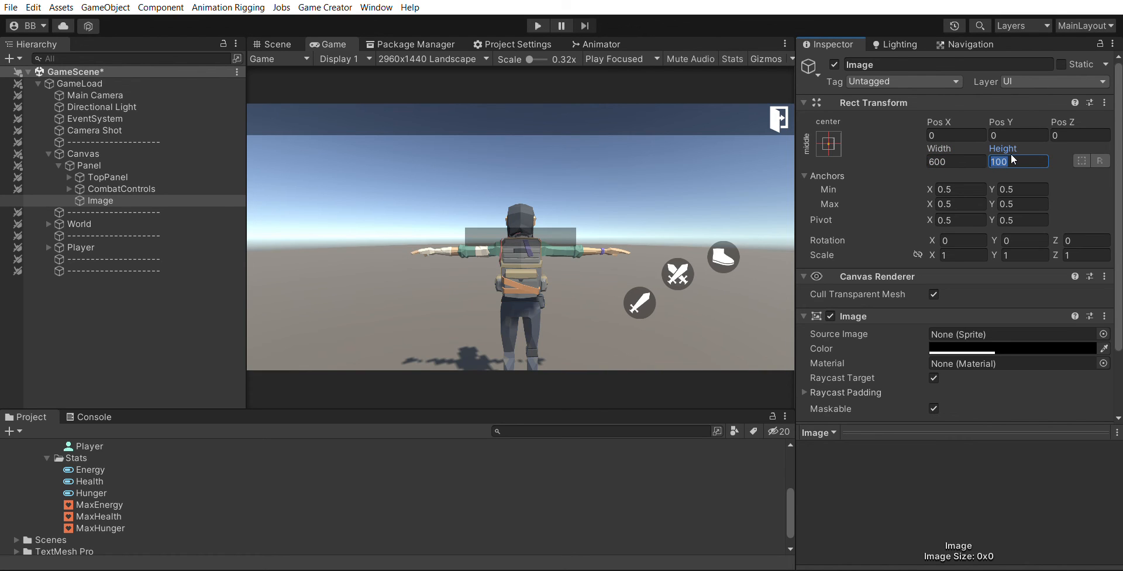
pyautogui.write('300')
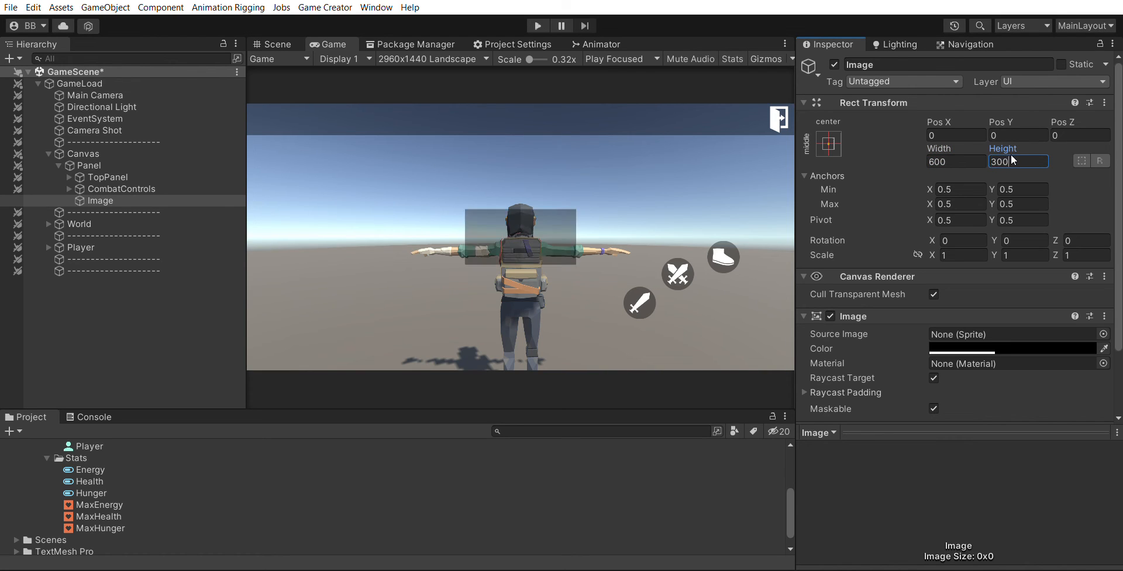
pyautogui.doubleClick(1040, 161)
pyautogui.write('250')
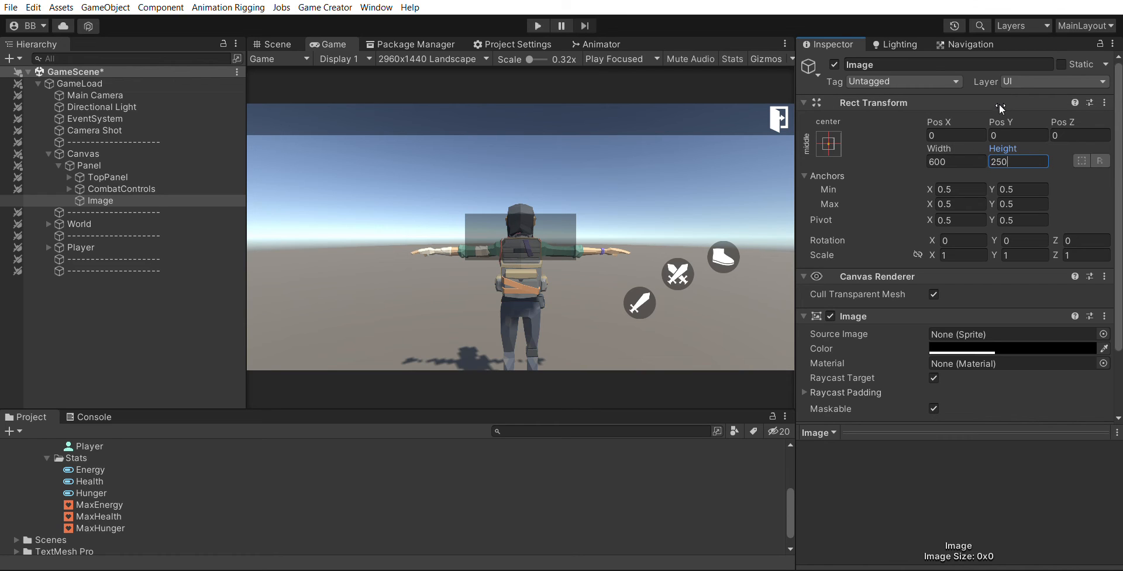
# - Set the image's Pos Y to -595 so it sits at the bottom of the screen
pyautogui.moveTo(999, 121); pyautogui.dragTo(962, 458)
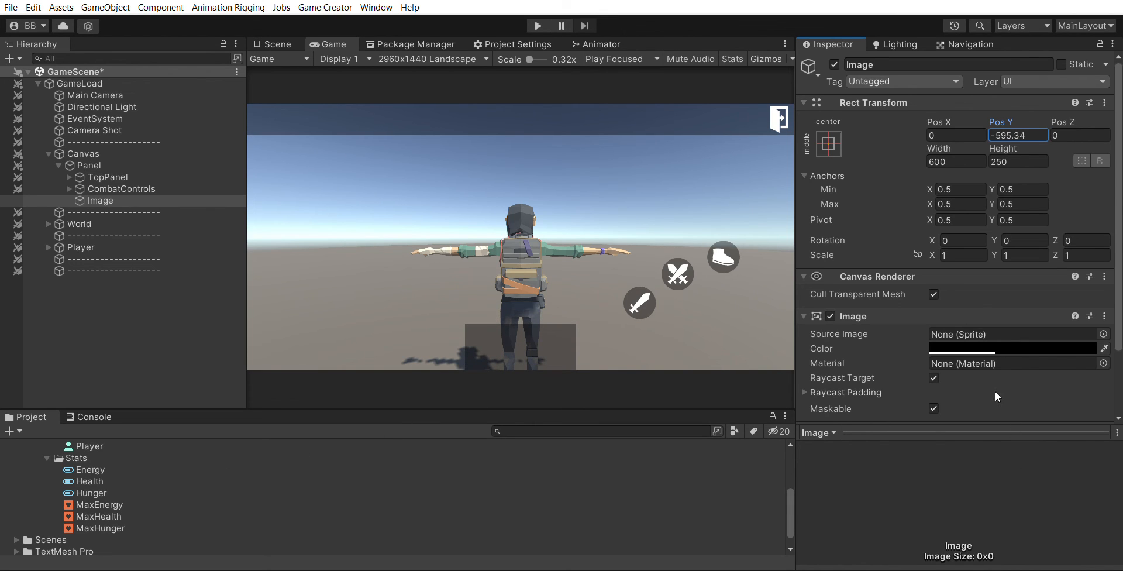
pyautogui.doubleClick(1015, 132)
pyautogui.press('BackSpace')
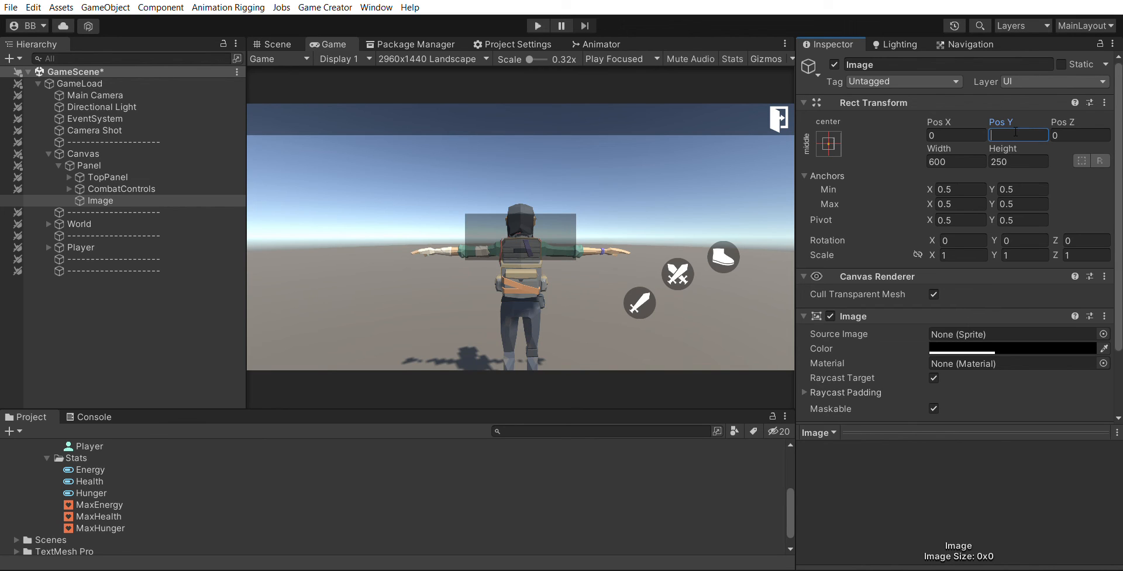
pyautogui.write('595')
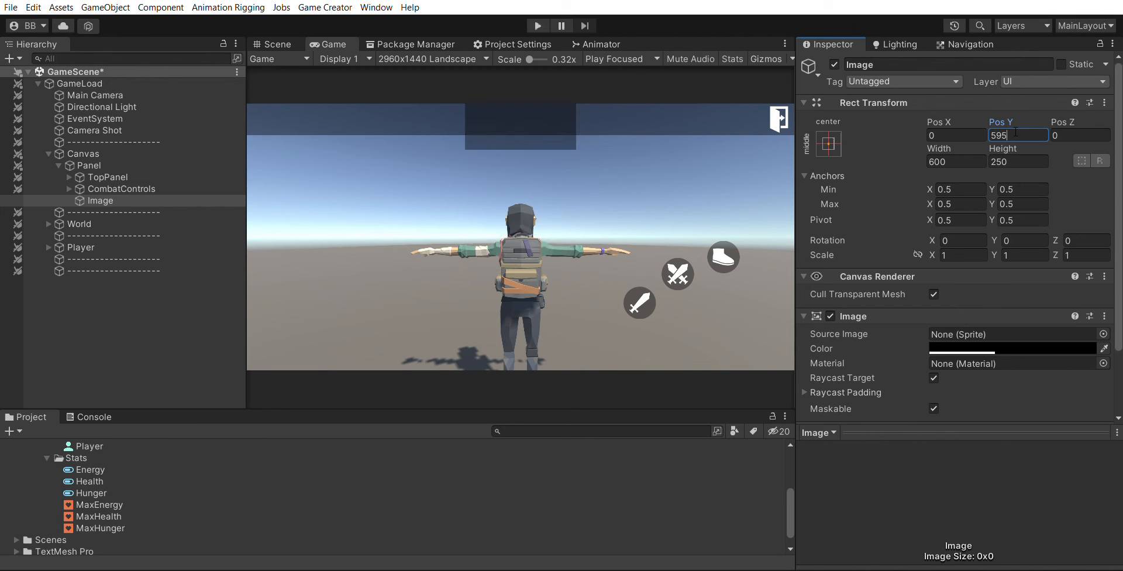
pyautogui.press('Home')
pyautogui.write('-')
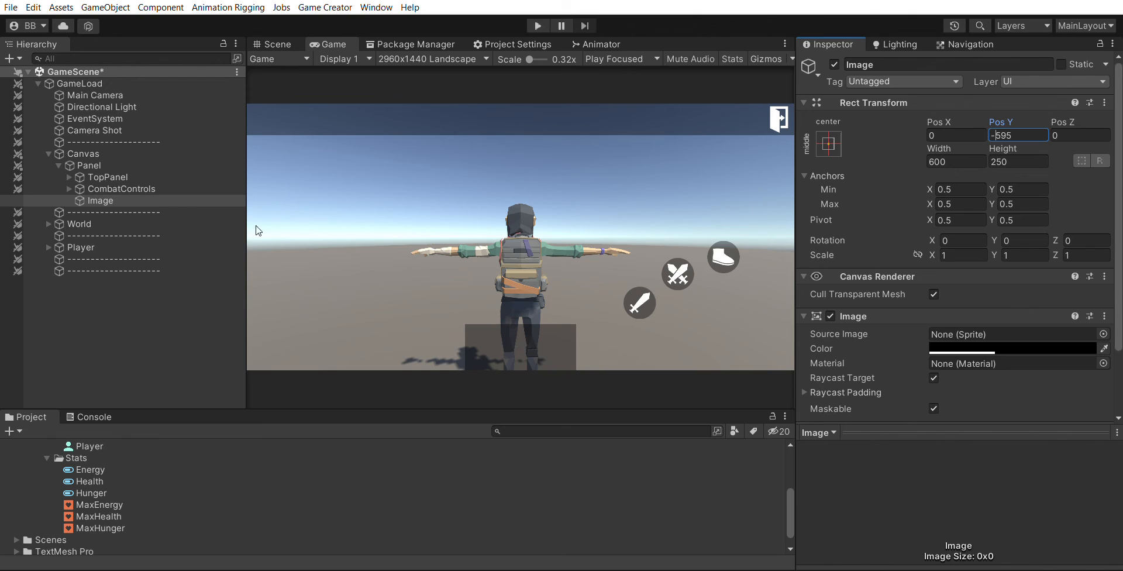
# - Rename the image object to StatsPanel
pyautogui.click(116, 200)
pyautogui.press('F2')
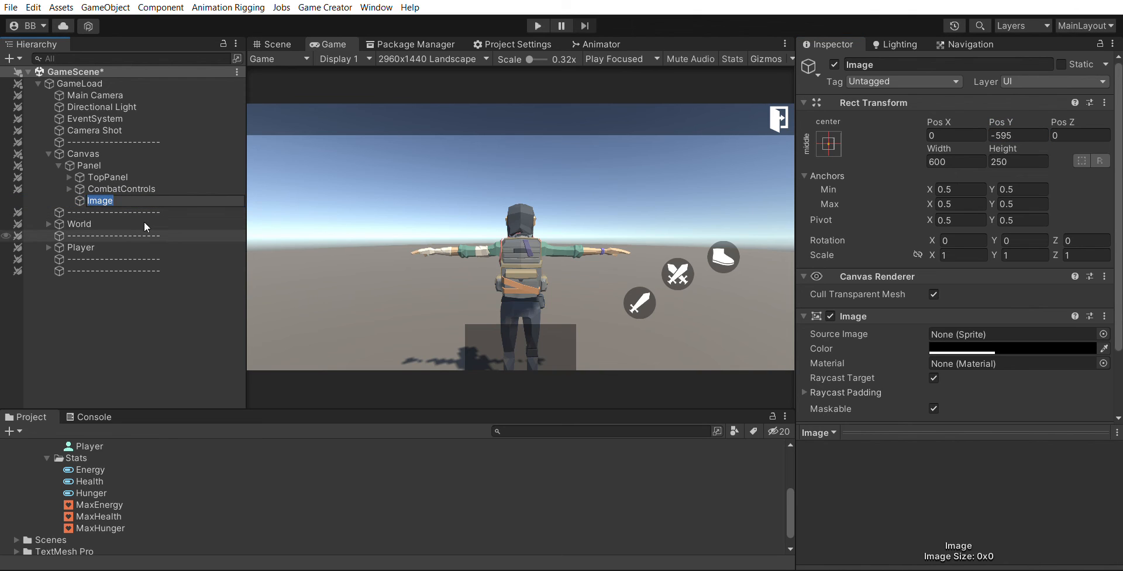
pyautogui.write('StatsPanel')
pyautogui.press('Return')
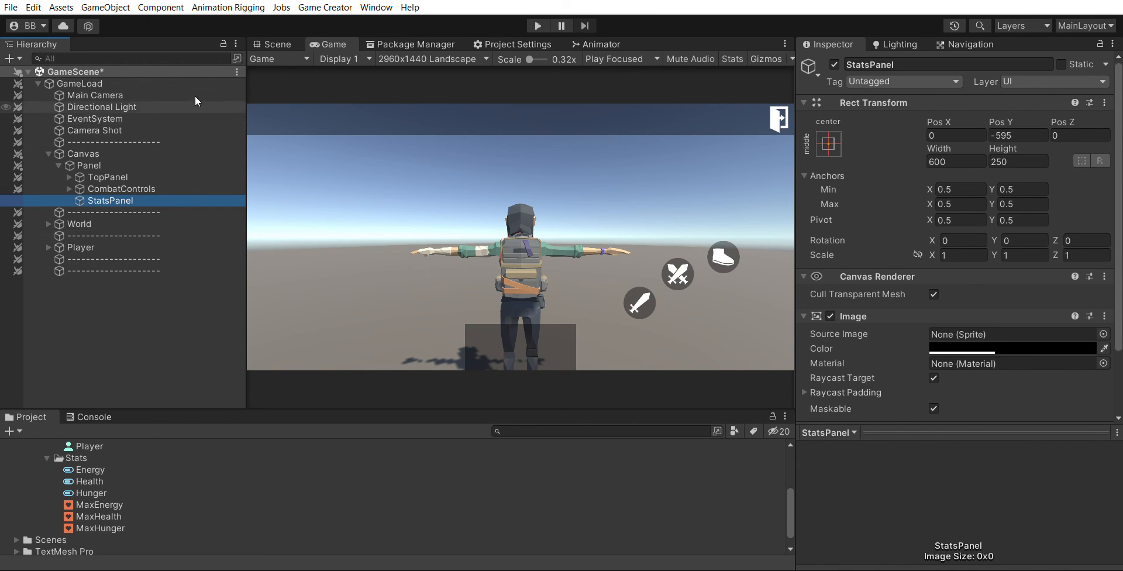
# - Rename the CombatControls object to CombatPanel
pyautogui.press('Up')
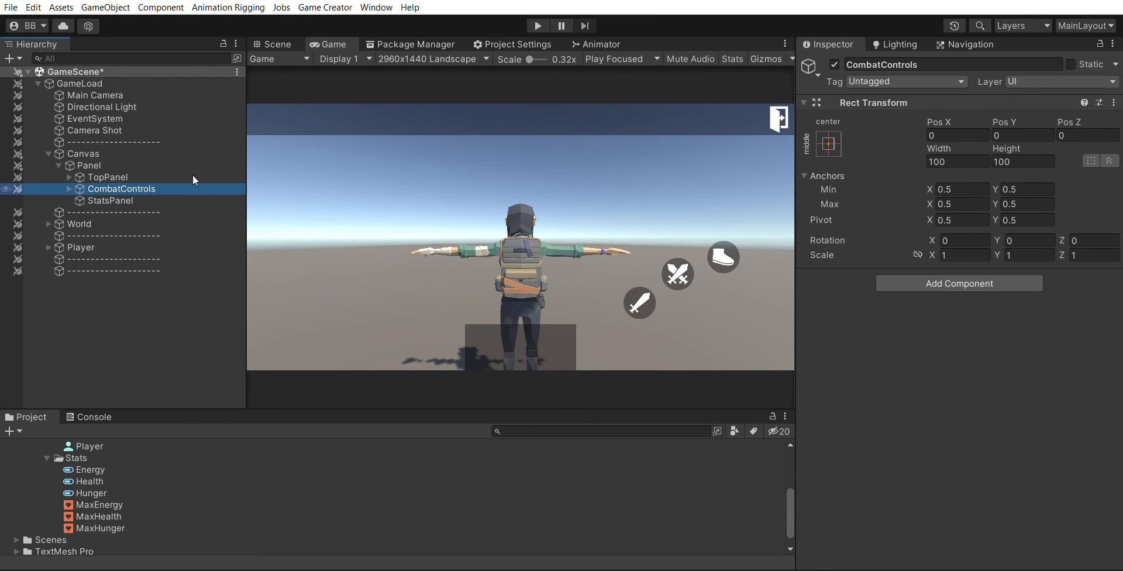
pyautogui.press('F2')
pyautogui.press('End')
pyautogui.press('BackSpace')
pyautogui.press('BackSpace')
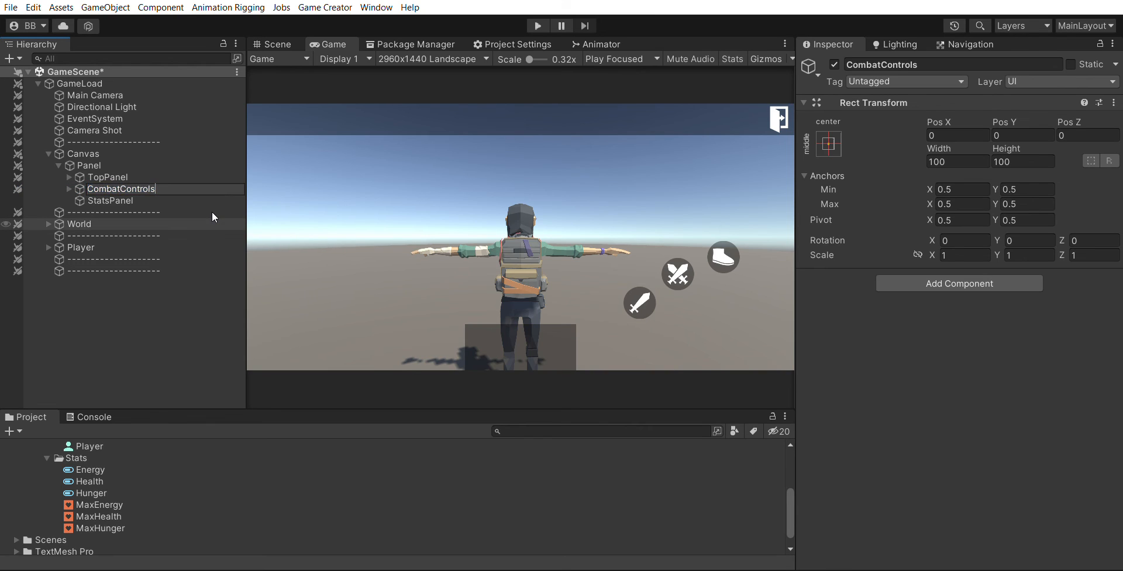
pyautogui.press('BackSpace')
pyautogui.press('BackSpace')
pyautogui.press('BackSpace')
pyautogui.press('BackSpace')
pyautogui.press('BackSpace')
pyautogui.press('BackSpace')
pyautogui.write('Panel')
pyautogui.press('Return')
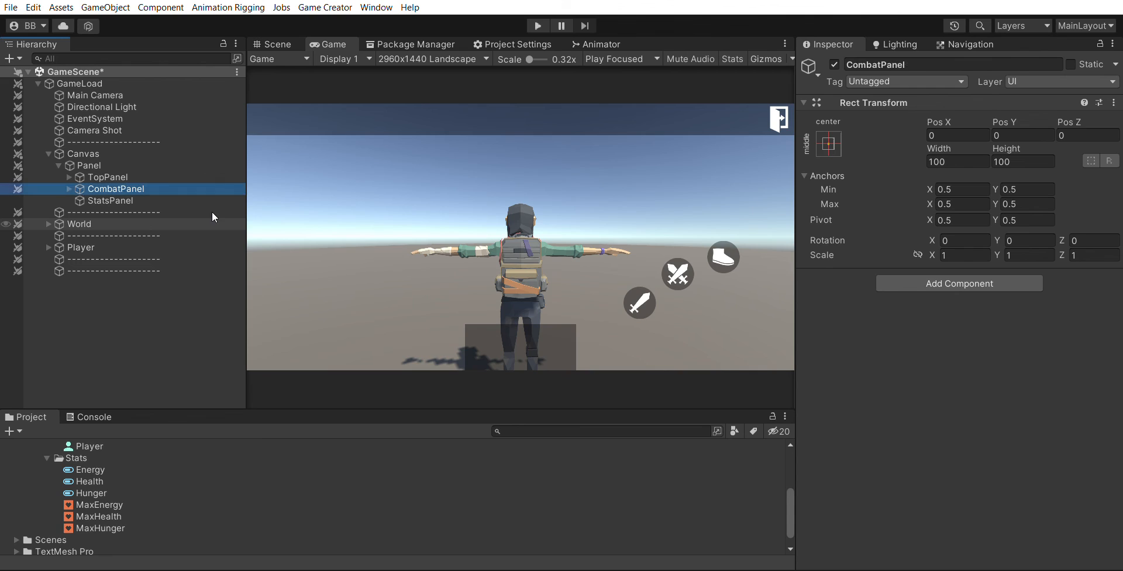
# - Rename the parent Panel object to Panels
pyautogui.click(140, 166)
pyautogui.click(921, 61)
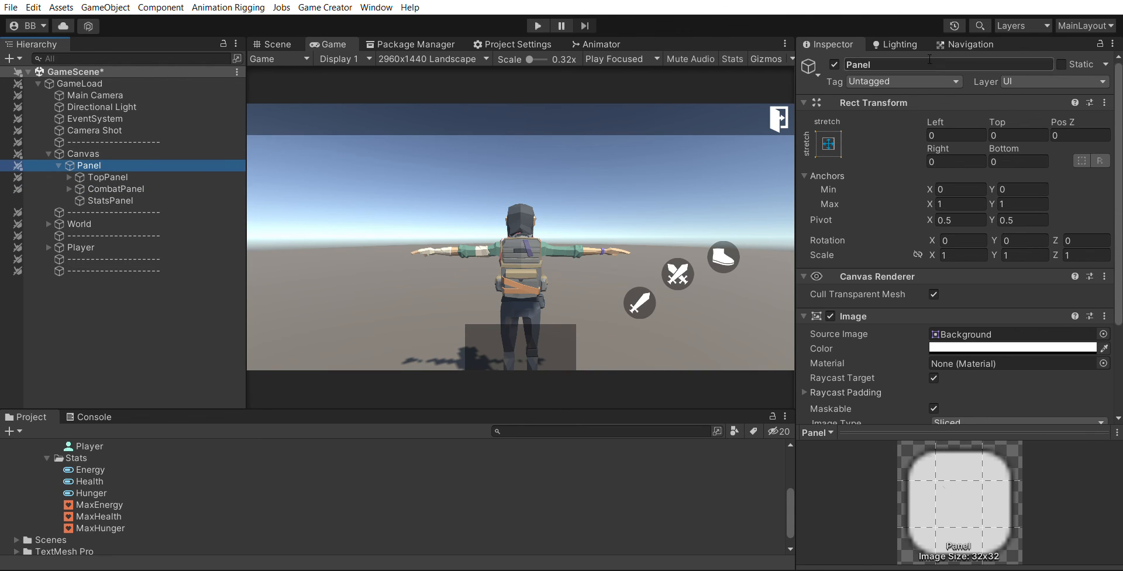
pyautogui.click(921, 59)
pyautogui.write('s')
pyautogui.click(178, 311)
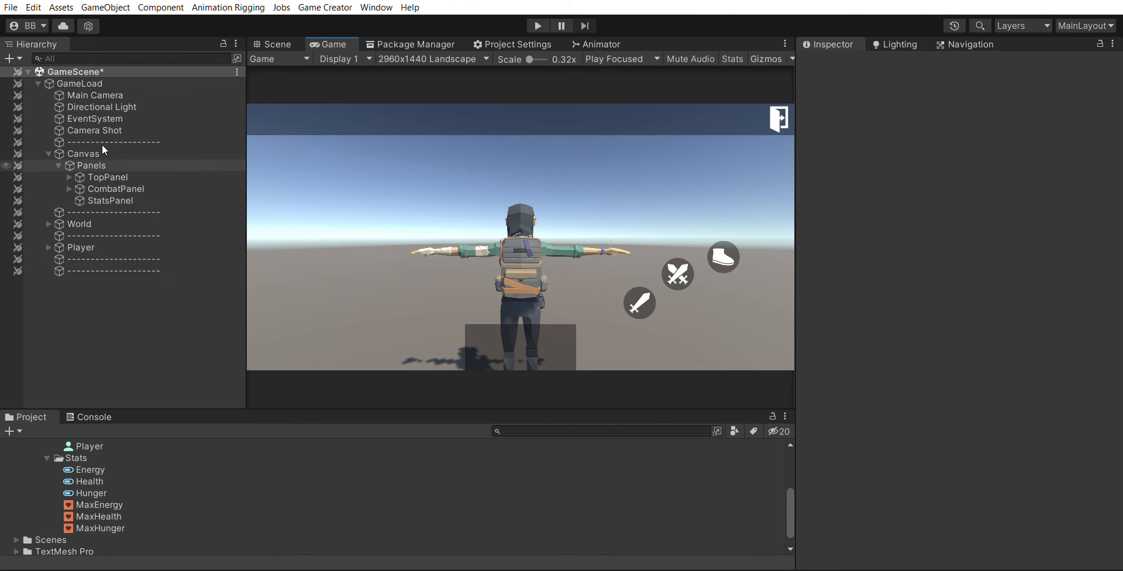
# - Add a UI Image as a child of StatsPanel and rename it Health
pyautogui.click(95, 199)
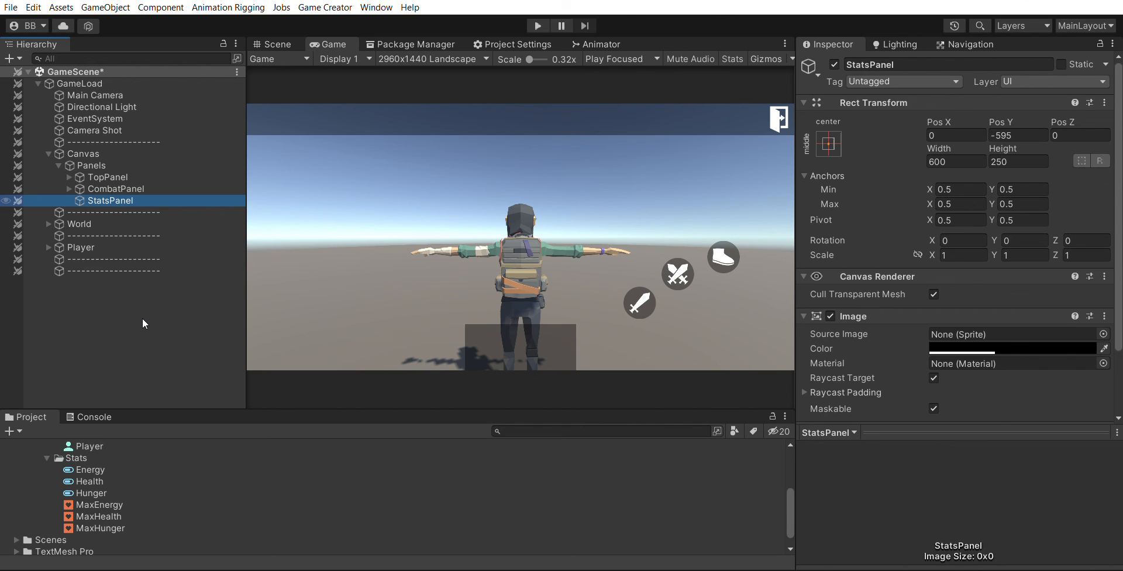
pyautogui.click(344, 221)
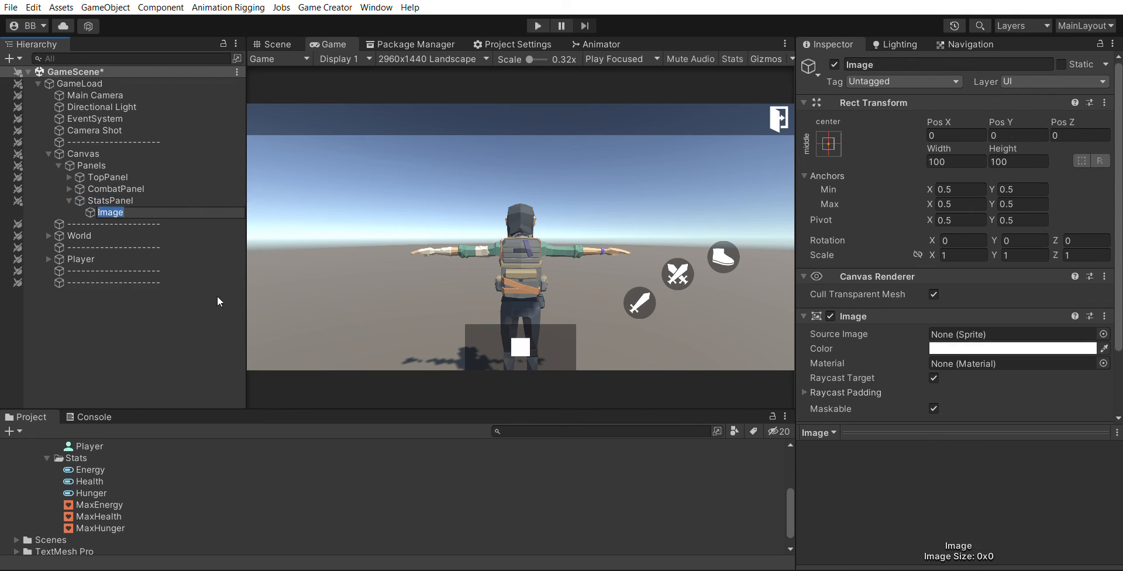
pyautogui.click(159, 200)
pyautogui.click(153, 208)
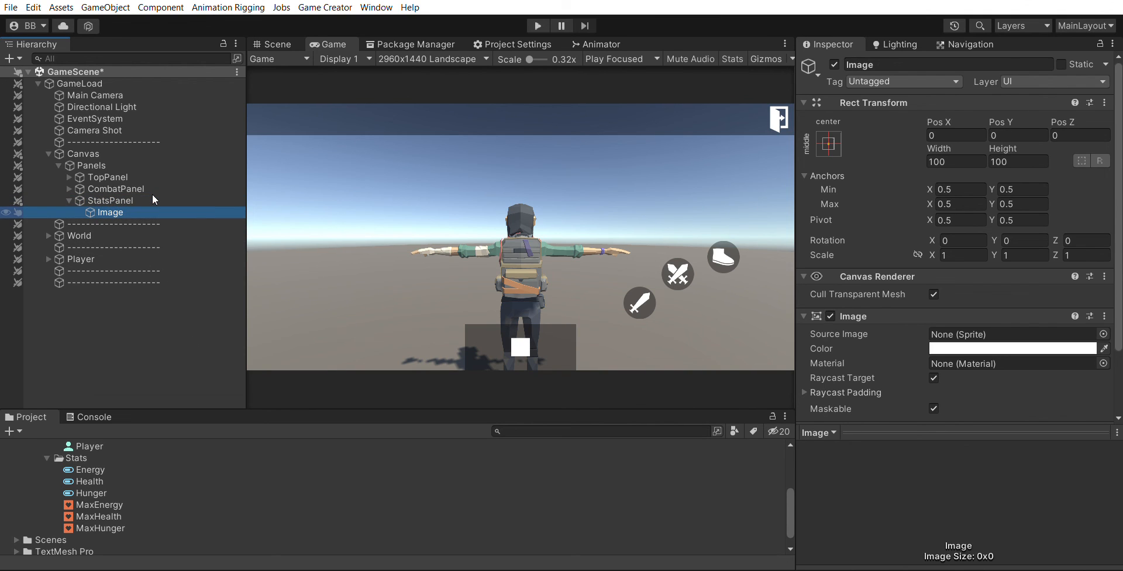
pyautogui.click(854, 65)
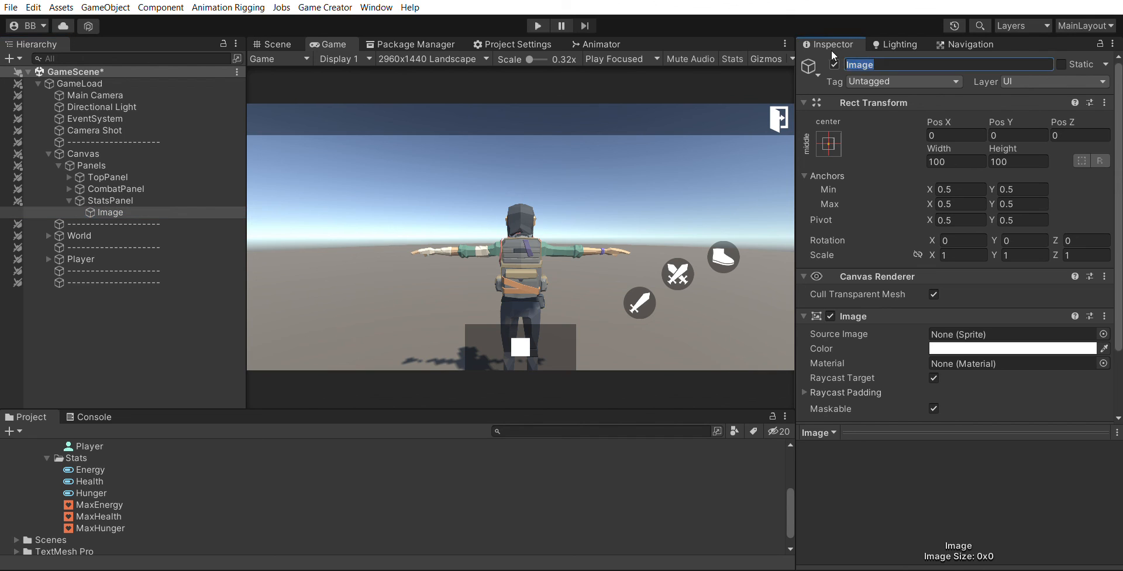
pyautogui.write('Health')
pyautogui.press('Return')
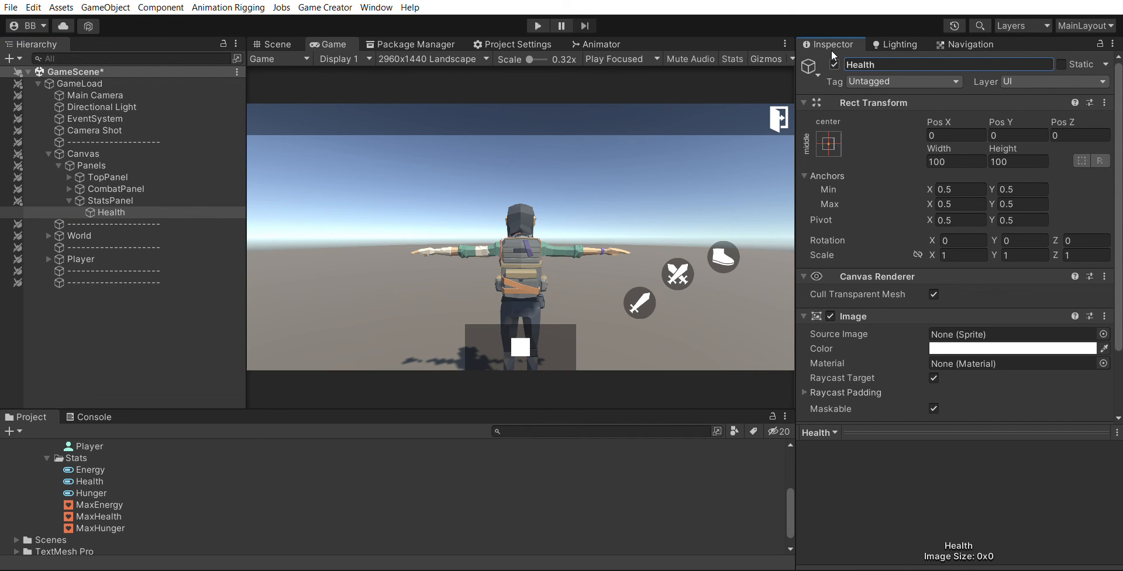
# - Set the Health image's source to button_corner_square1_1 and its color to black
pyautogui.scroll(-2, 980, 325)
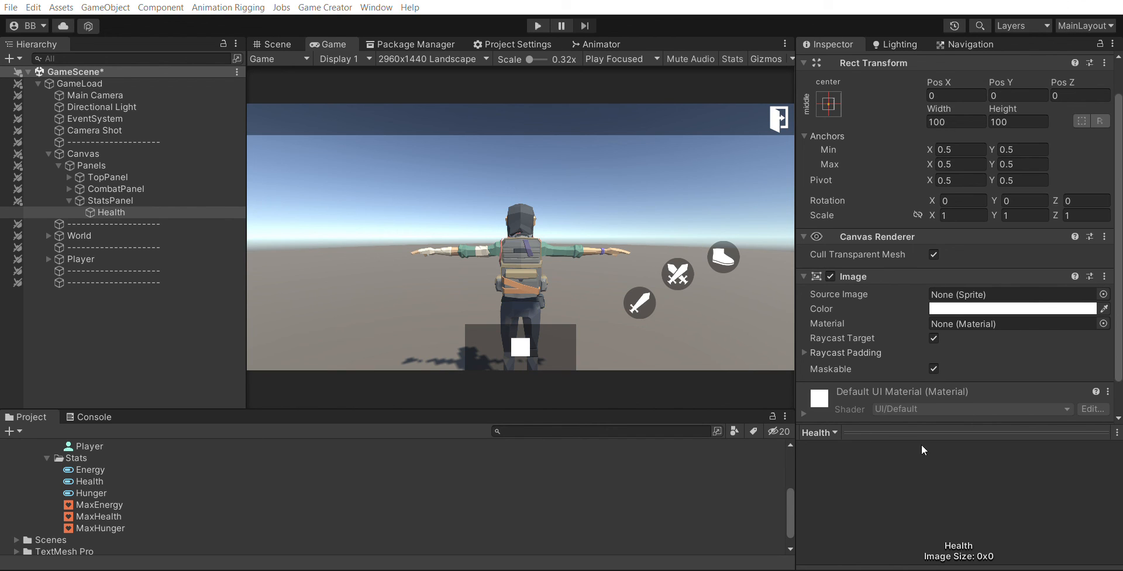
pyautogui.doubleClick(1070, 256)
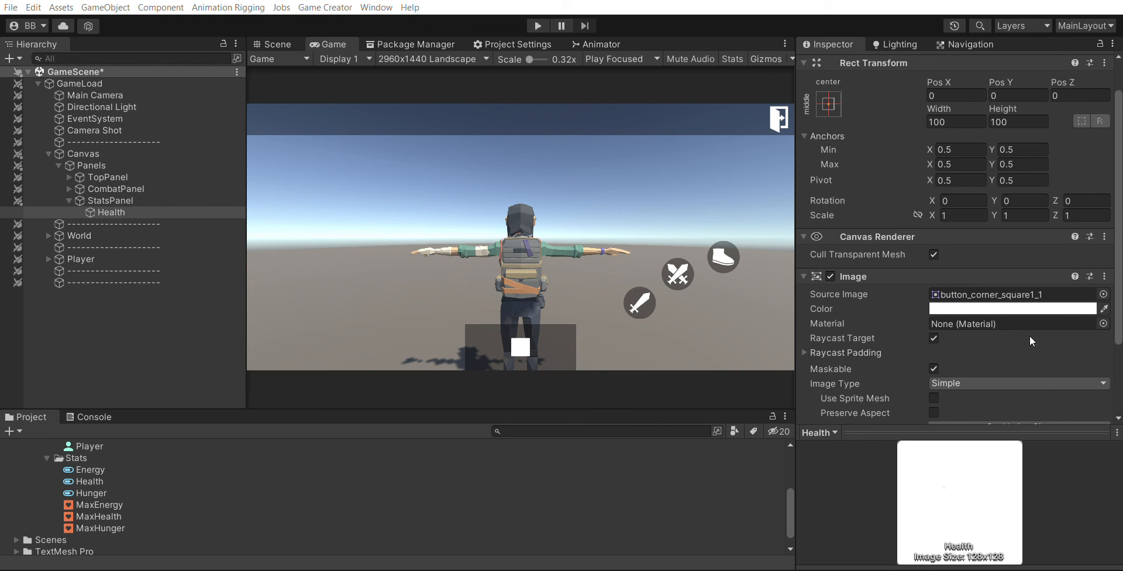
pyautogui.click(1108, 263)
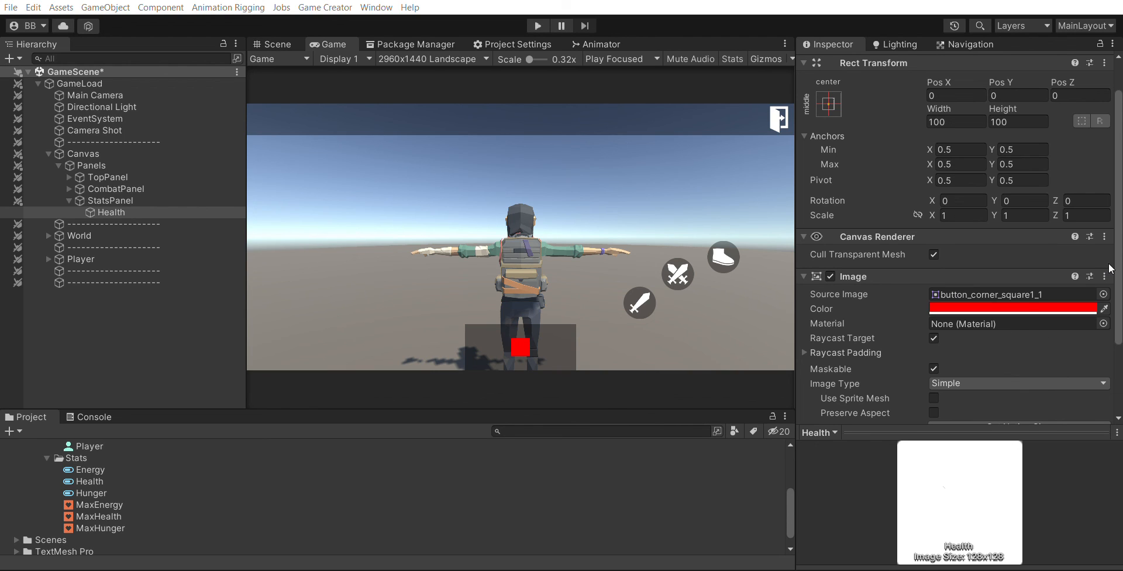
pyautogui.moveTo(1041, 326); pyautogui.dragTo(939, 414)
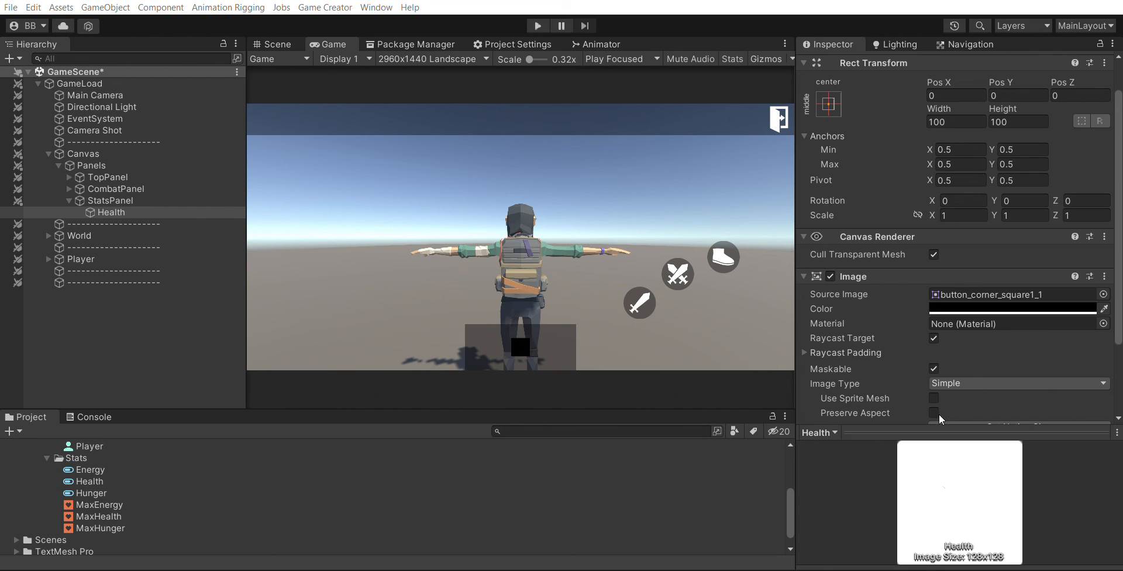
pyautogui.click(1109, 211)
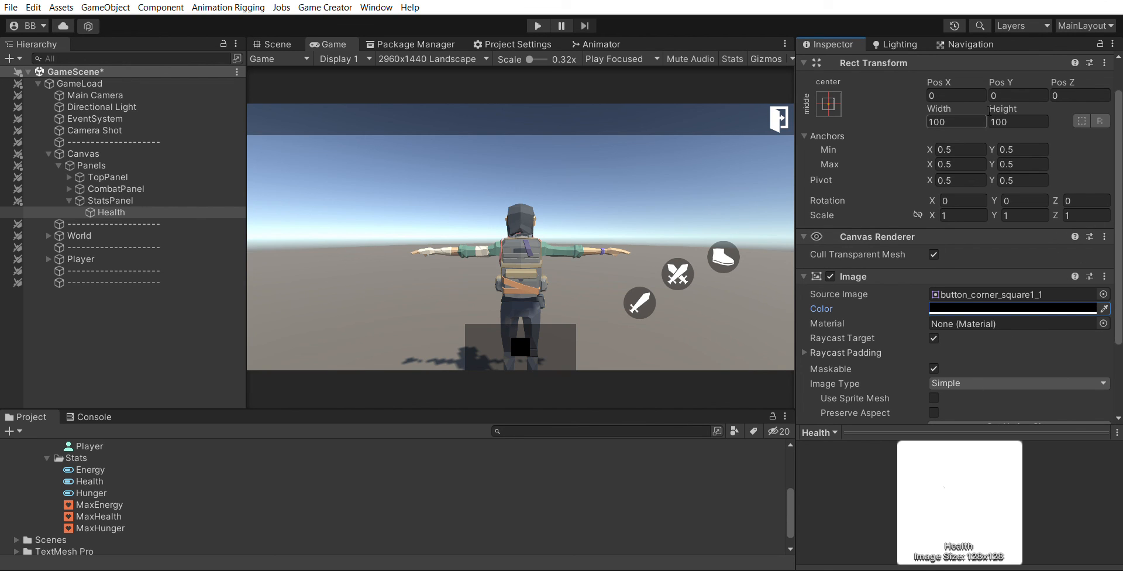
# - Set the Health image's height to 50 and its width to 450
pyautogui.click(1011, 121)
pyautogui.write('50')
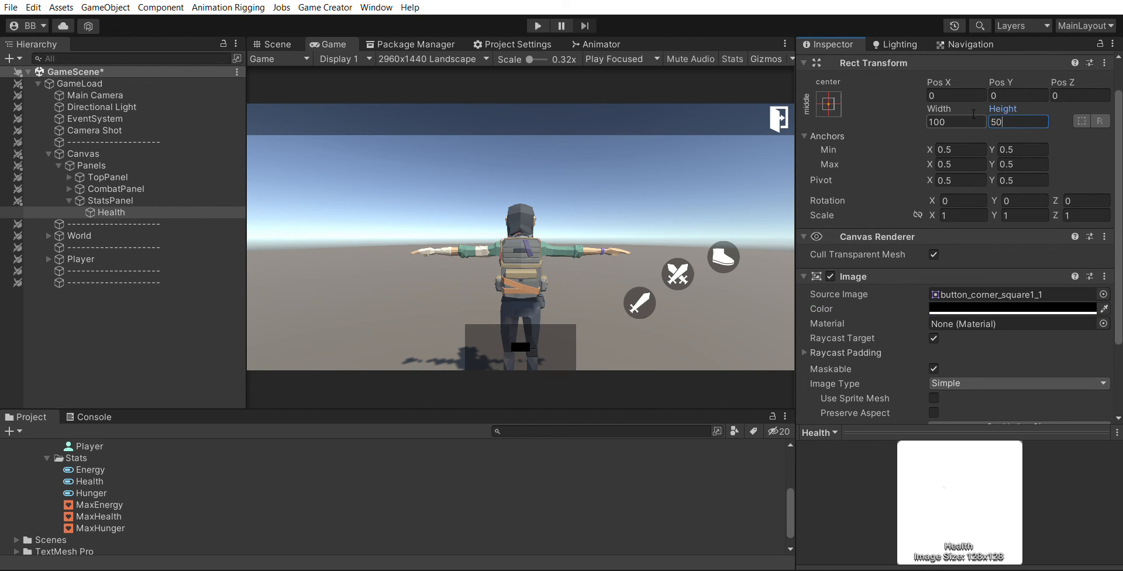
pyautogui.click(971, 120)
pyautogui.write('500')
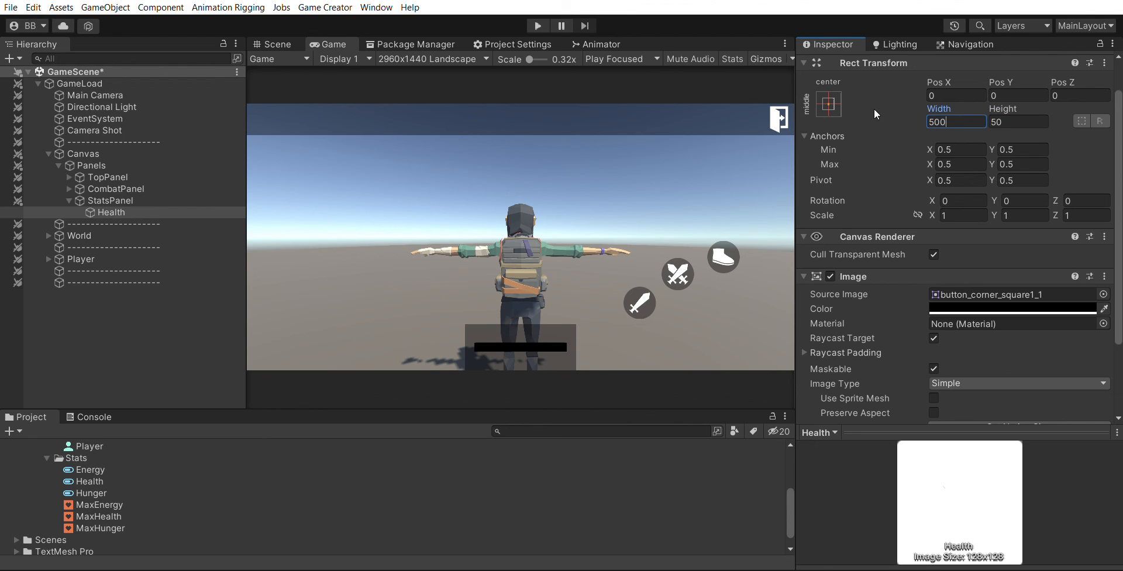
pyautogui.hotkey('ctrl', 'a')
pyautogui.write('1450')
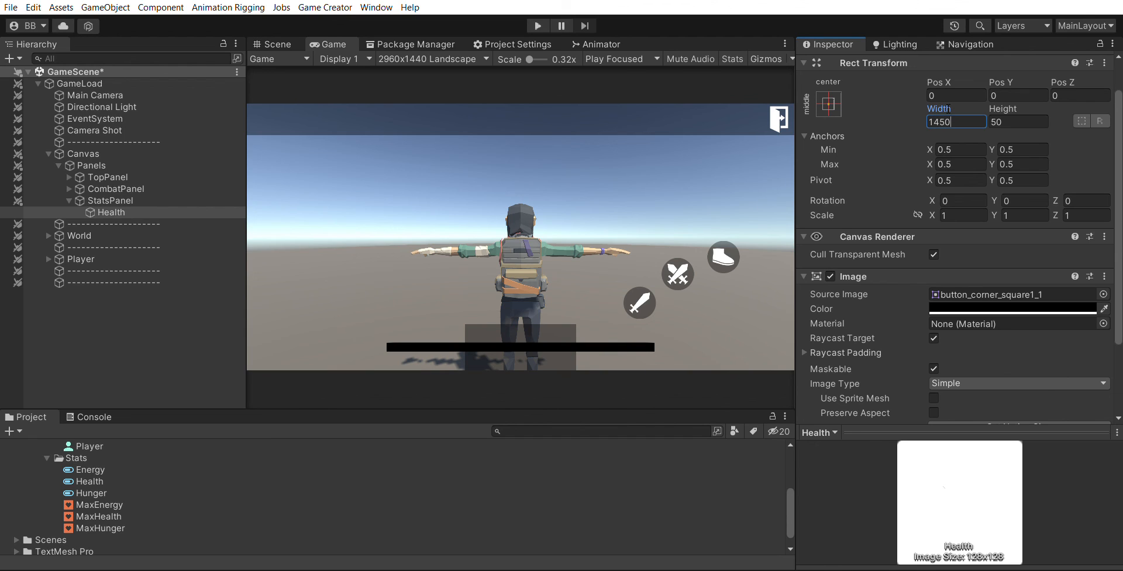
pyautogui.moveTo(938, 122); pyautogui.dragTo(925, 114)
pyautogui.press('BackSpace')
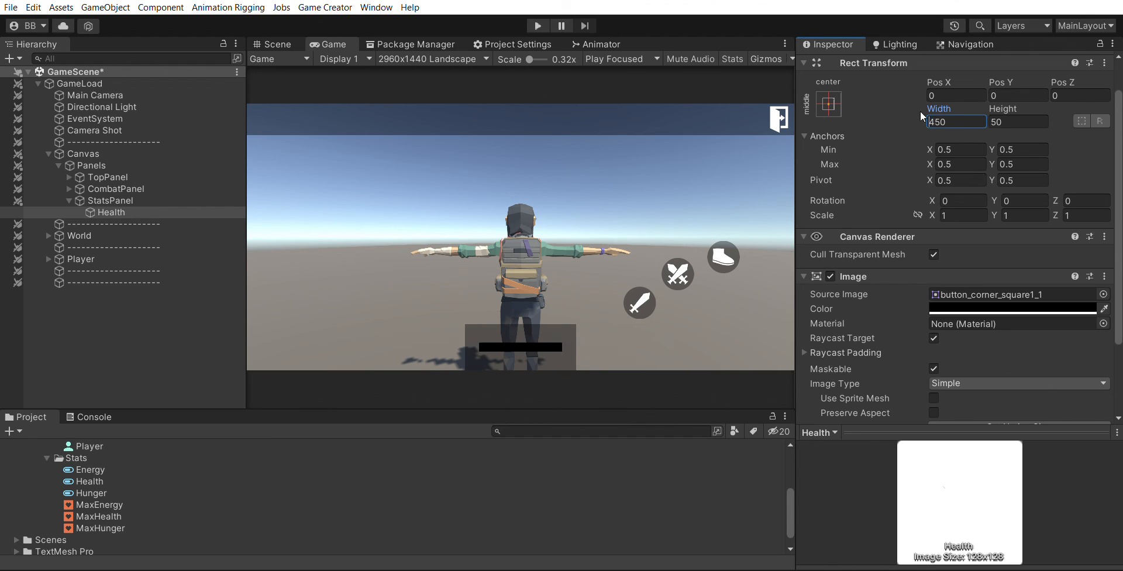
# - Shift the Health bar horizontally to a Pos X of about 53
pyautogui.click(950, 71)
pyautogui.moveTo(977, 69); pyautogui.dragTo(1, 282)
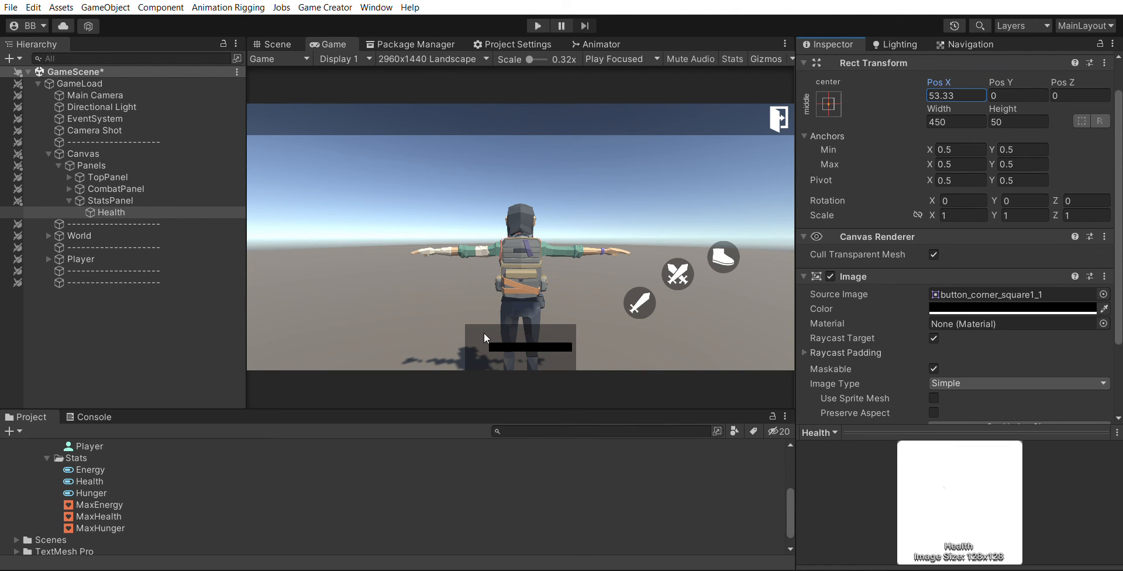